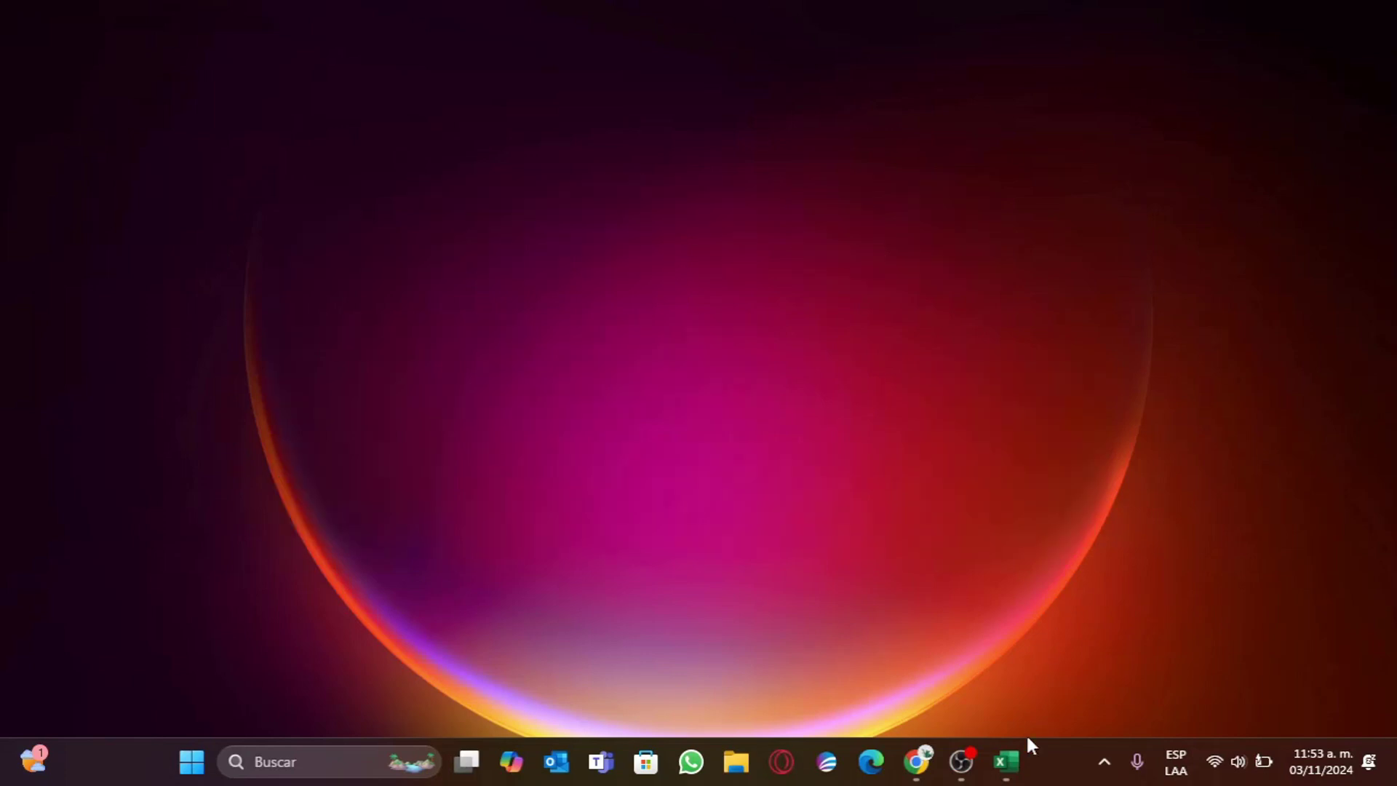
# Step: Bring up the Libro1 workbook and select the row-8 header cells
pyautogui.click(1006, 762)
pyautogui.click(485, 427)
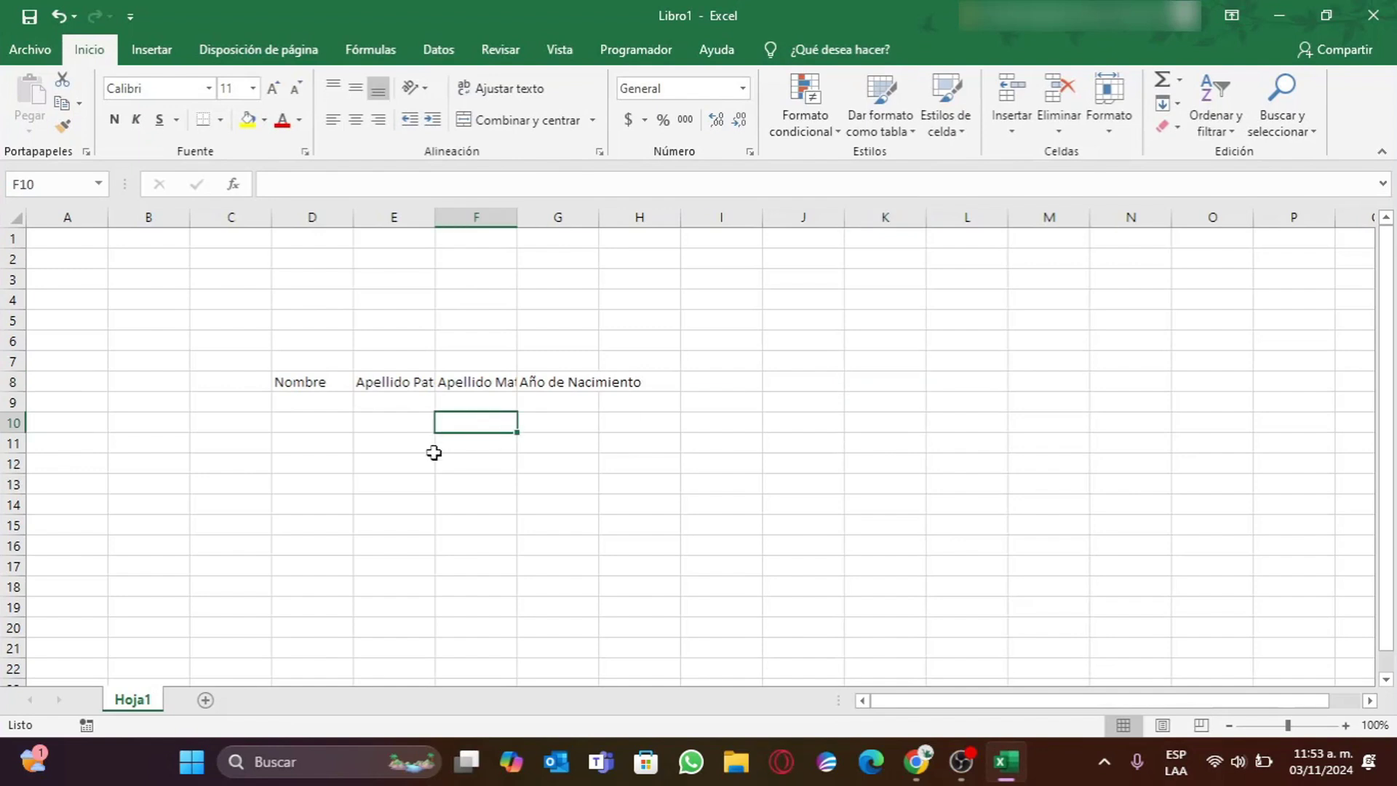
pyautogui.moveTo(309, 381); pyautogui.dragTo(641, 383)
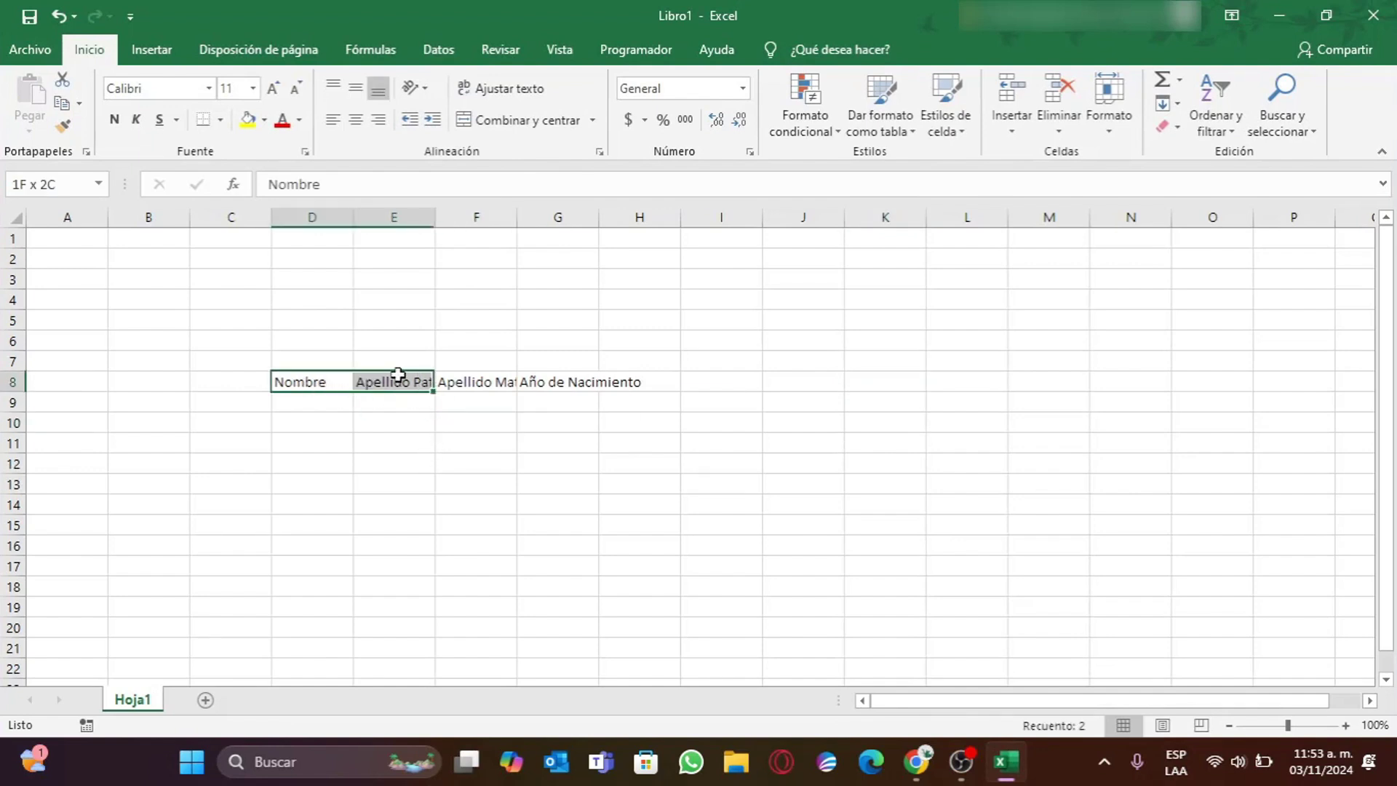
pyautogui.click(410, 417)
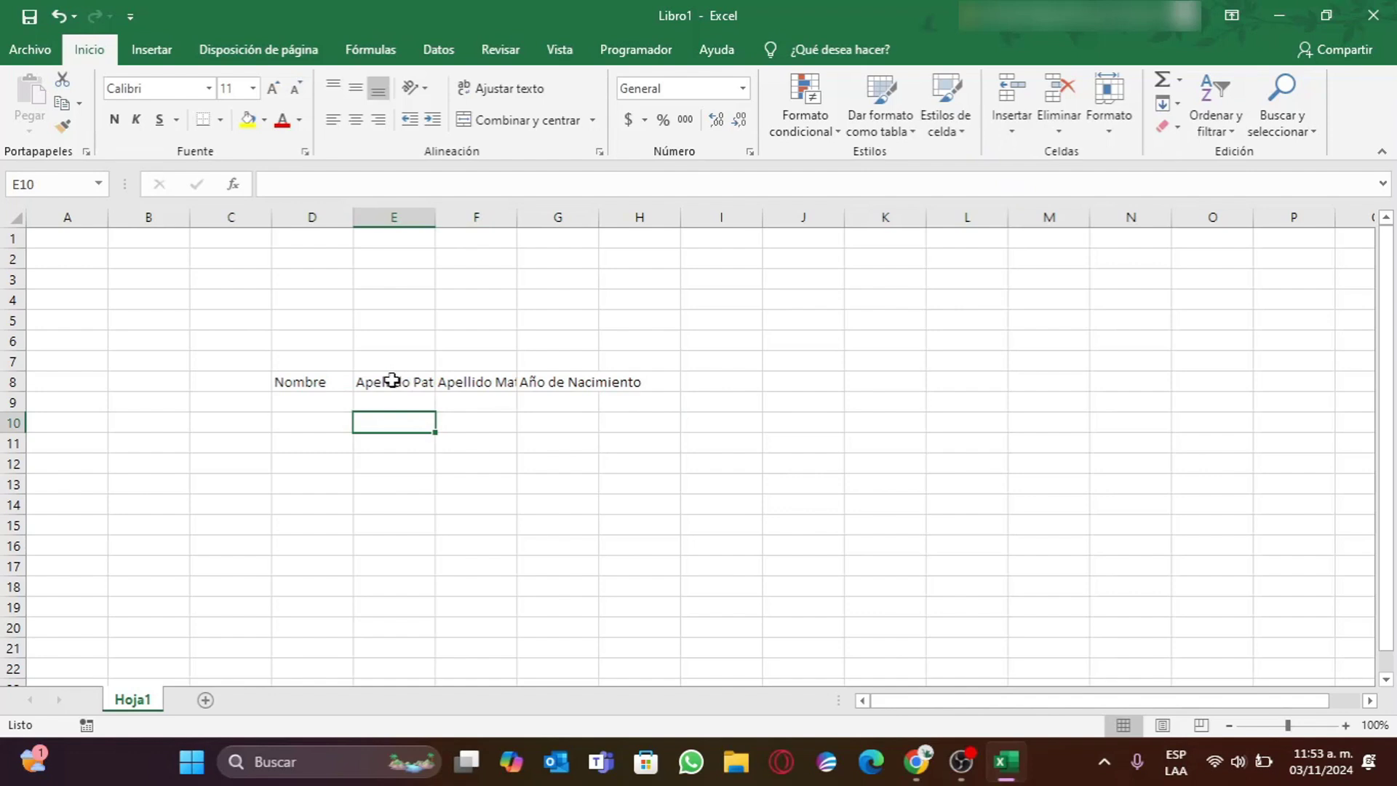
# Step: Inspect the truncated Apellido Paterno and Año de Nacimiento headers in E8 and G8
pyautogui.click(420, 380)
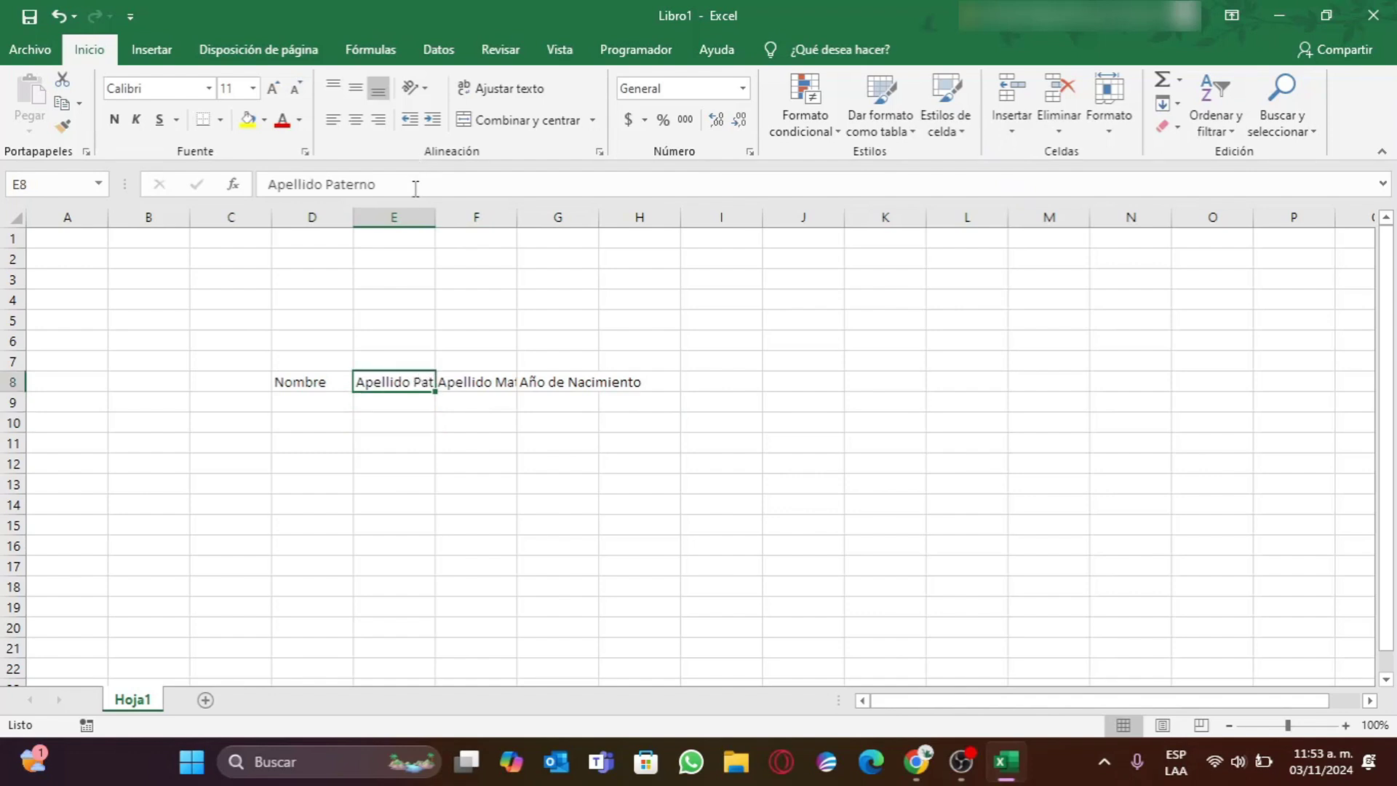
pyautogui.click(418, 444)
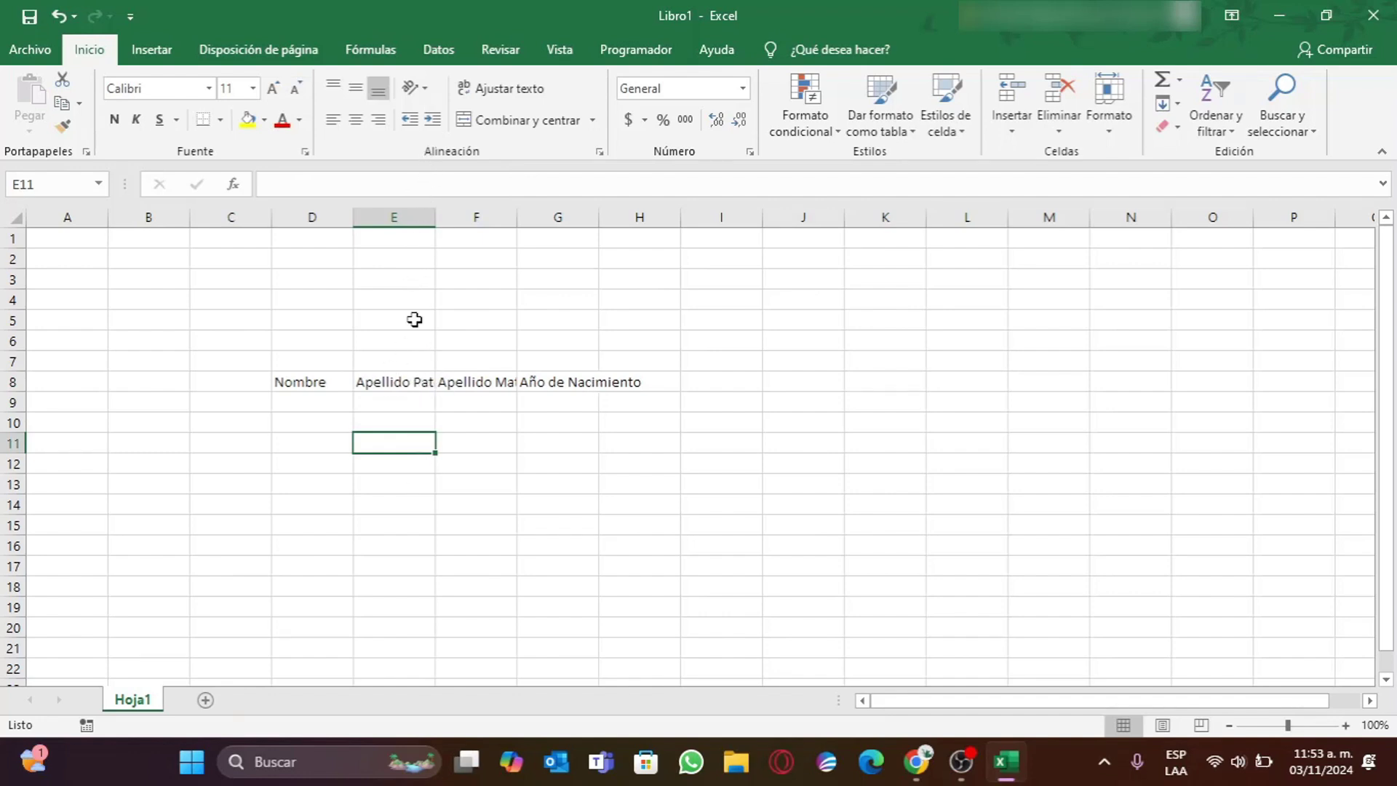
pyautogui.click(409, 382)
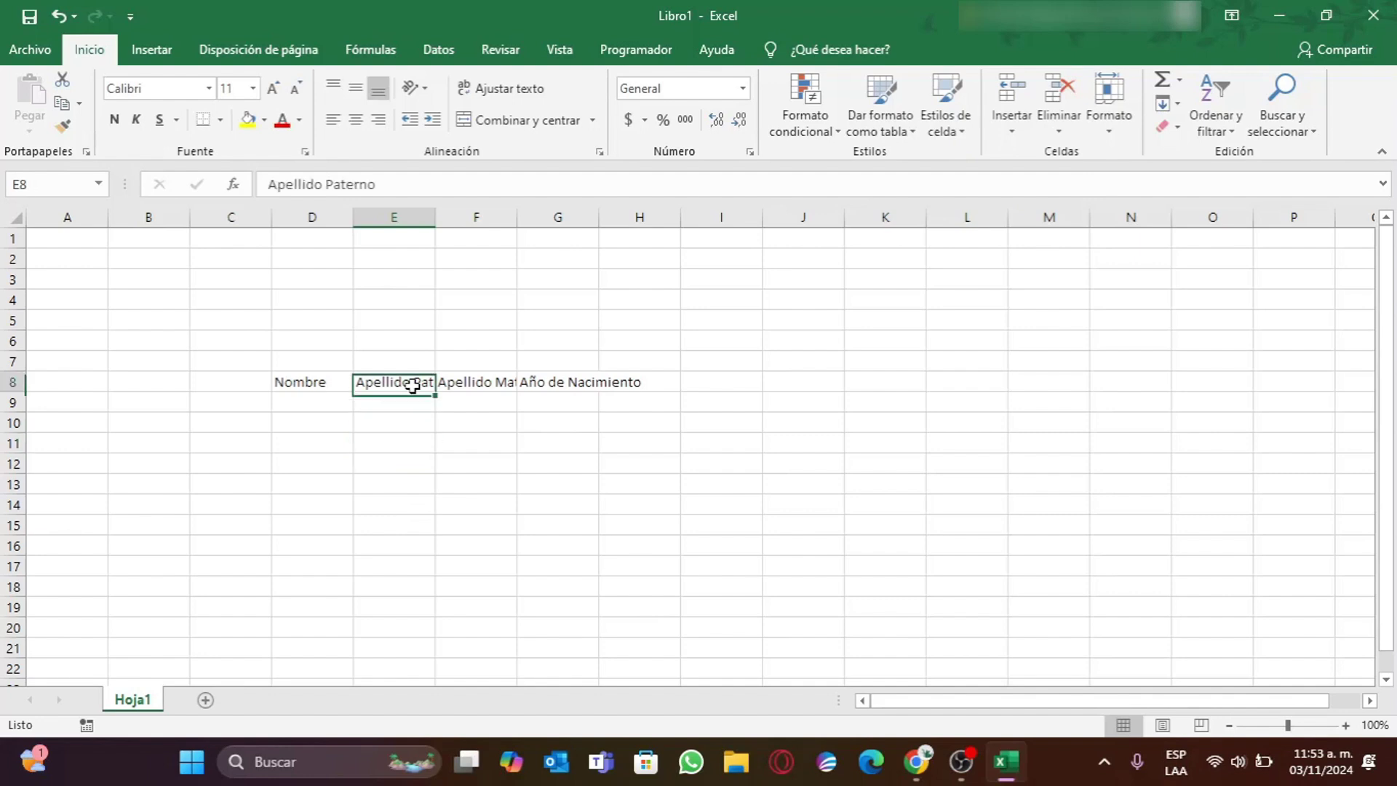
pyautogui.click(485, 385)
pyautogui.click(560, 386)
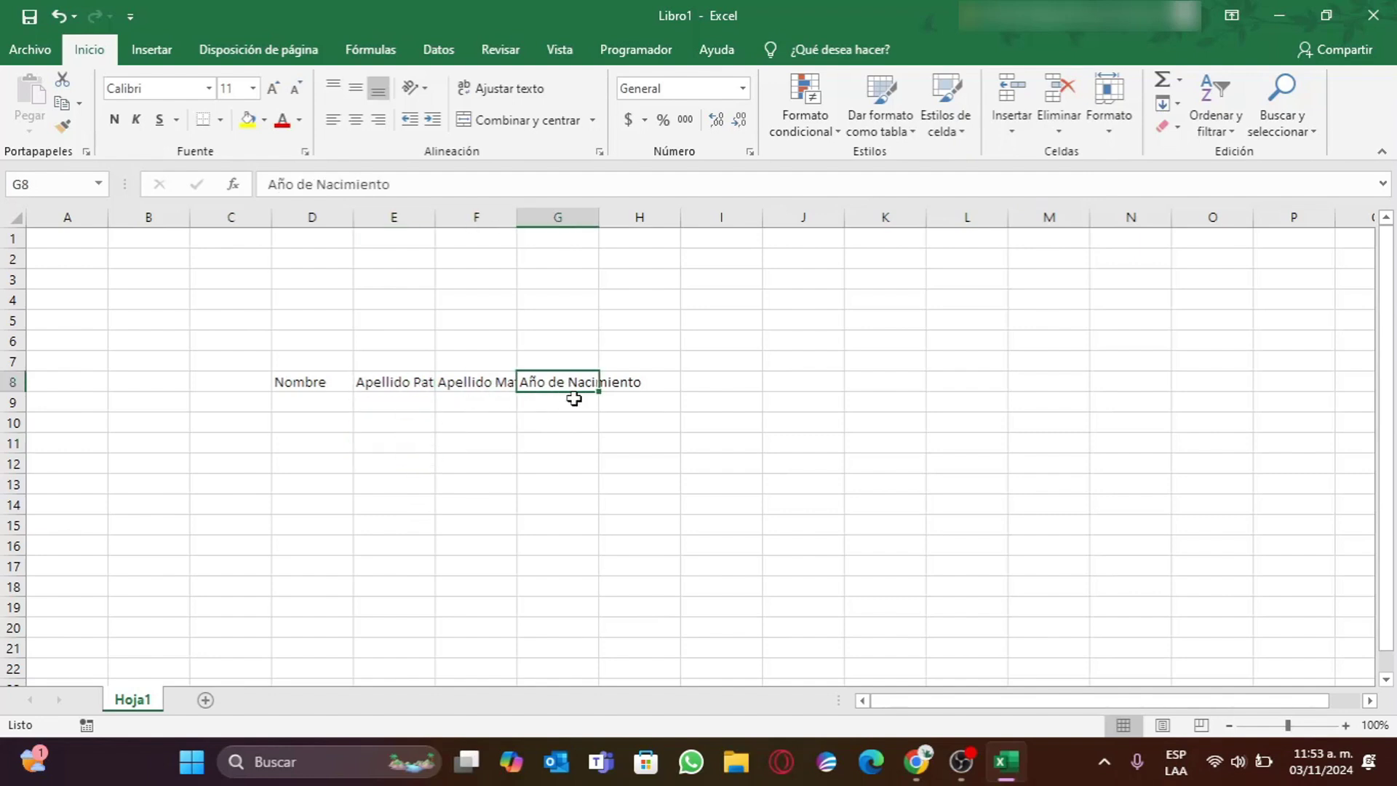
pyautogui.moveTo(540, 377); pyautogui.dragTo(631, 379)
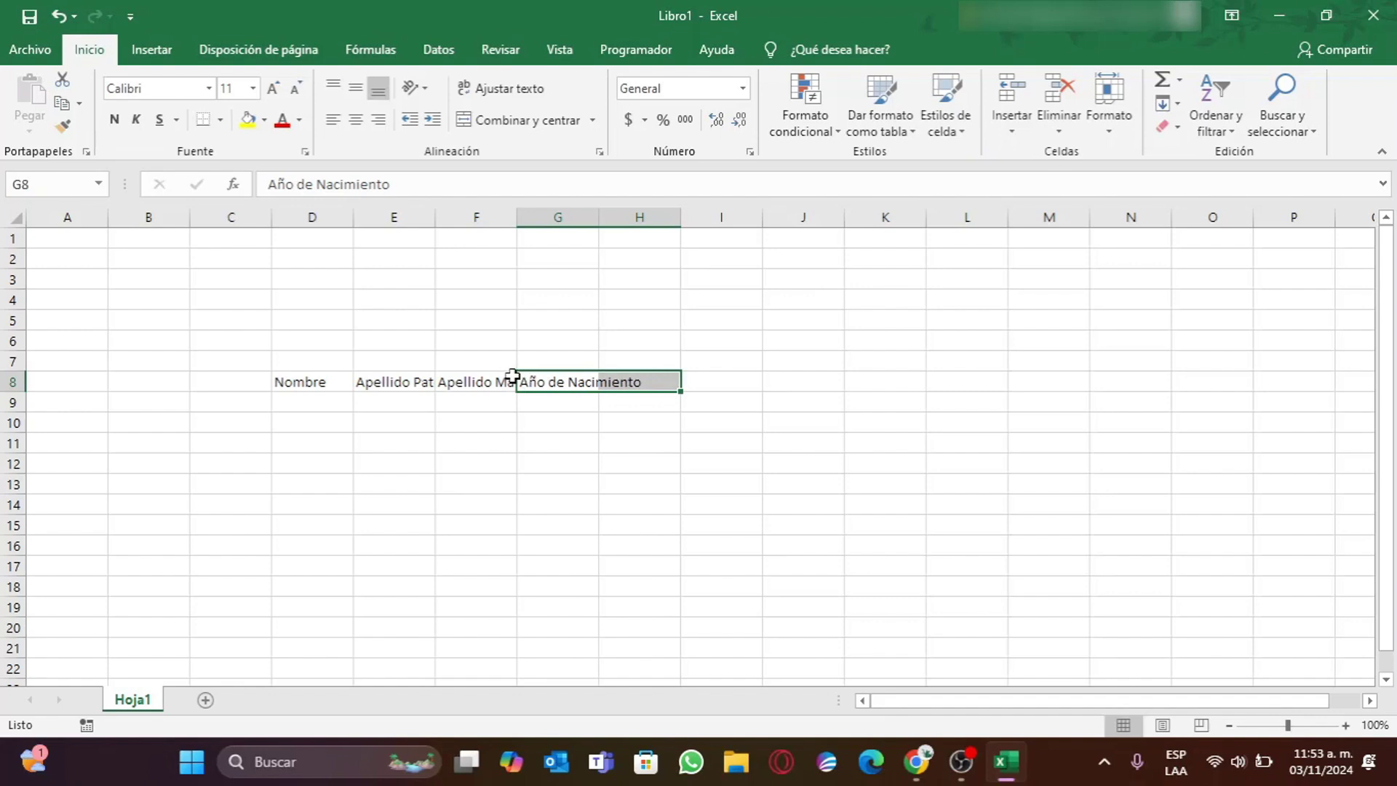
pyautogui.click(655, 430)
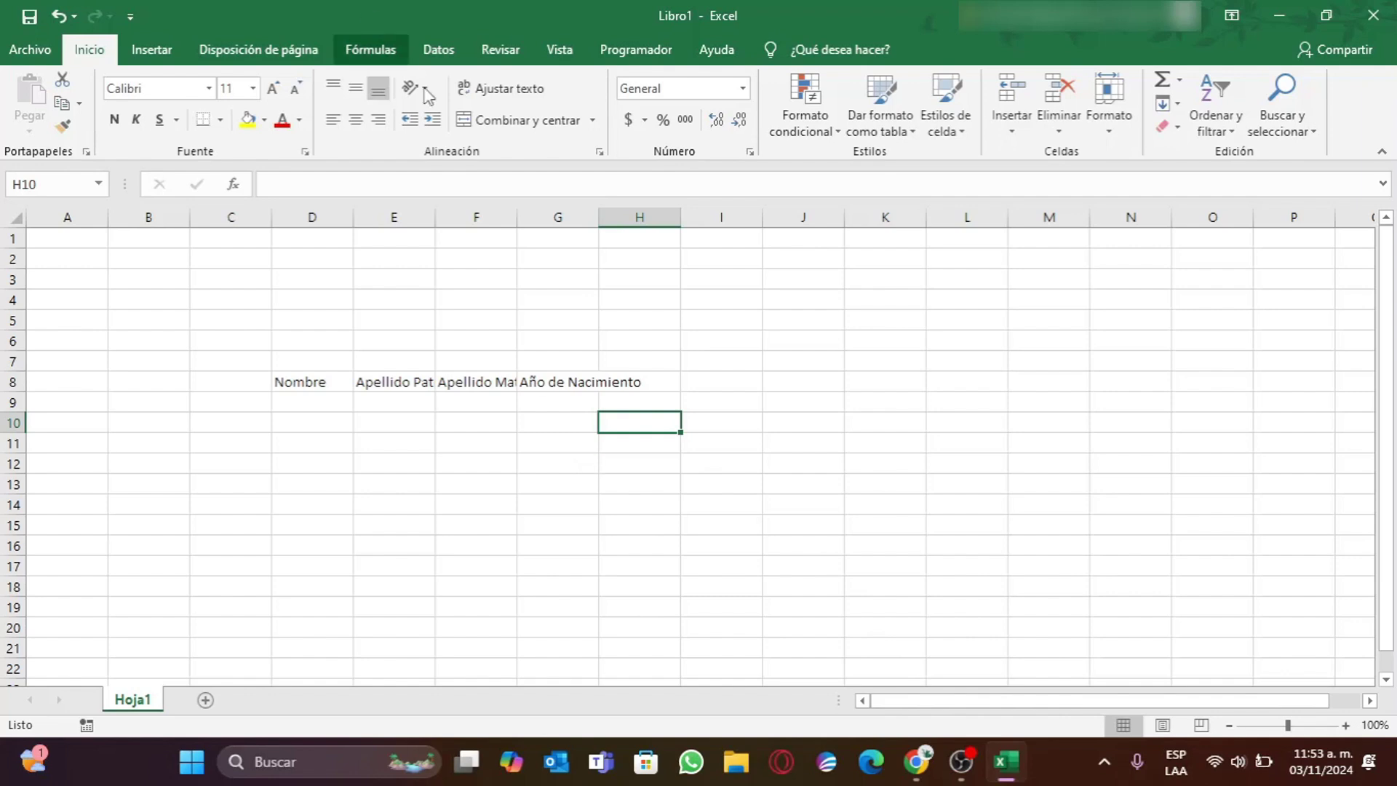
# Step: Widen column E to fit Apellido Paterno, then reset columns D–G to width 10
pyautogui.moveTo(436, 220); pyautogui.dragTo(726, 225)
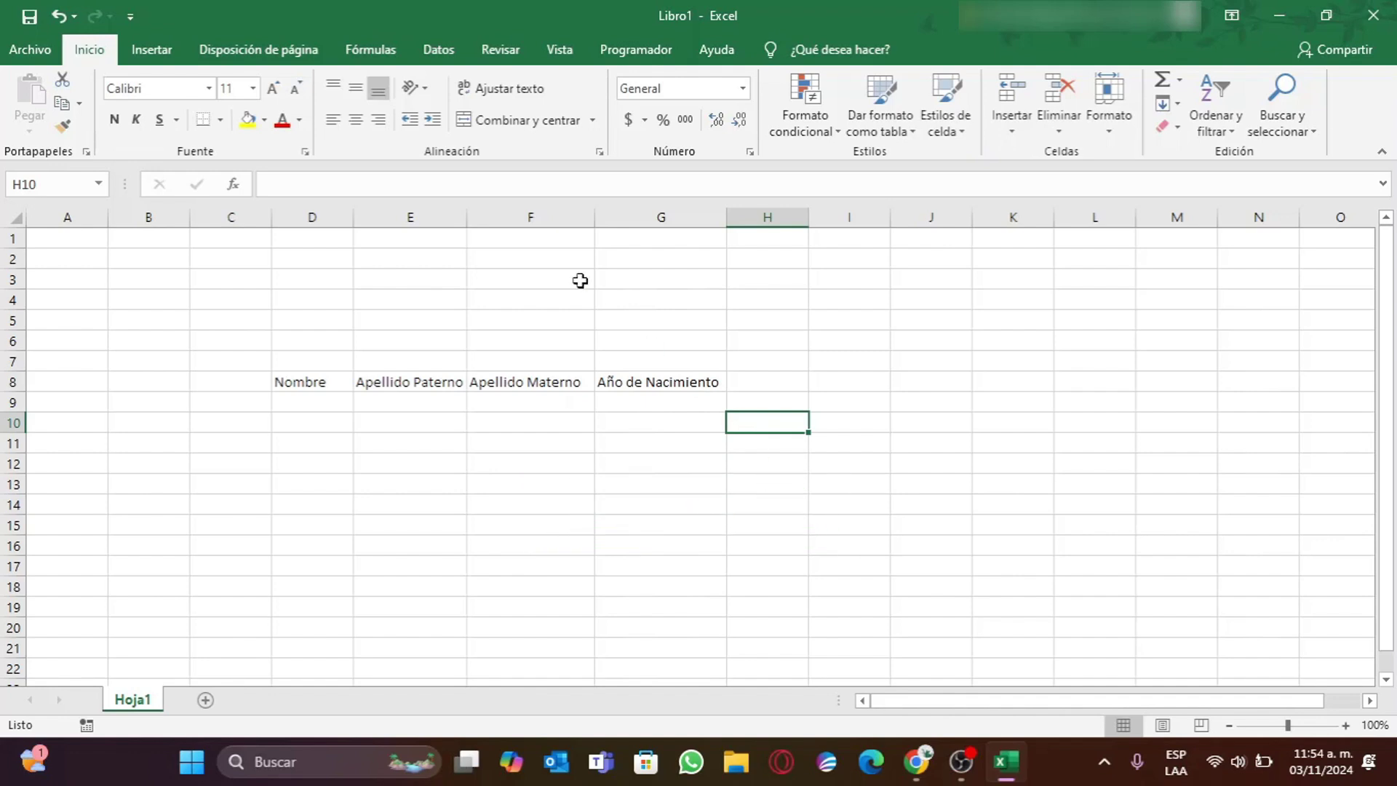
pyautogui.moveTo(312, 217); pyautogui.dragTo(643, 203)
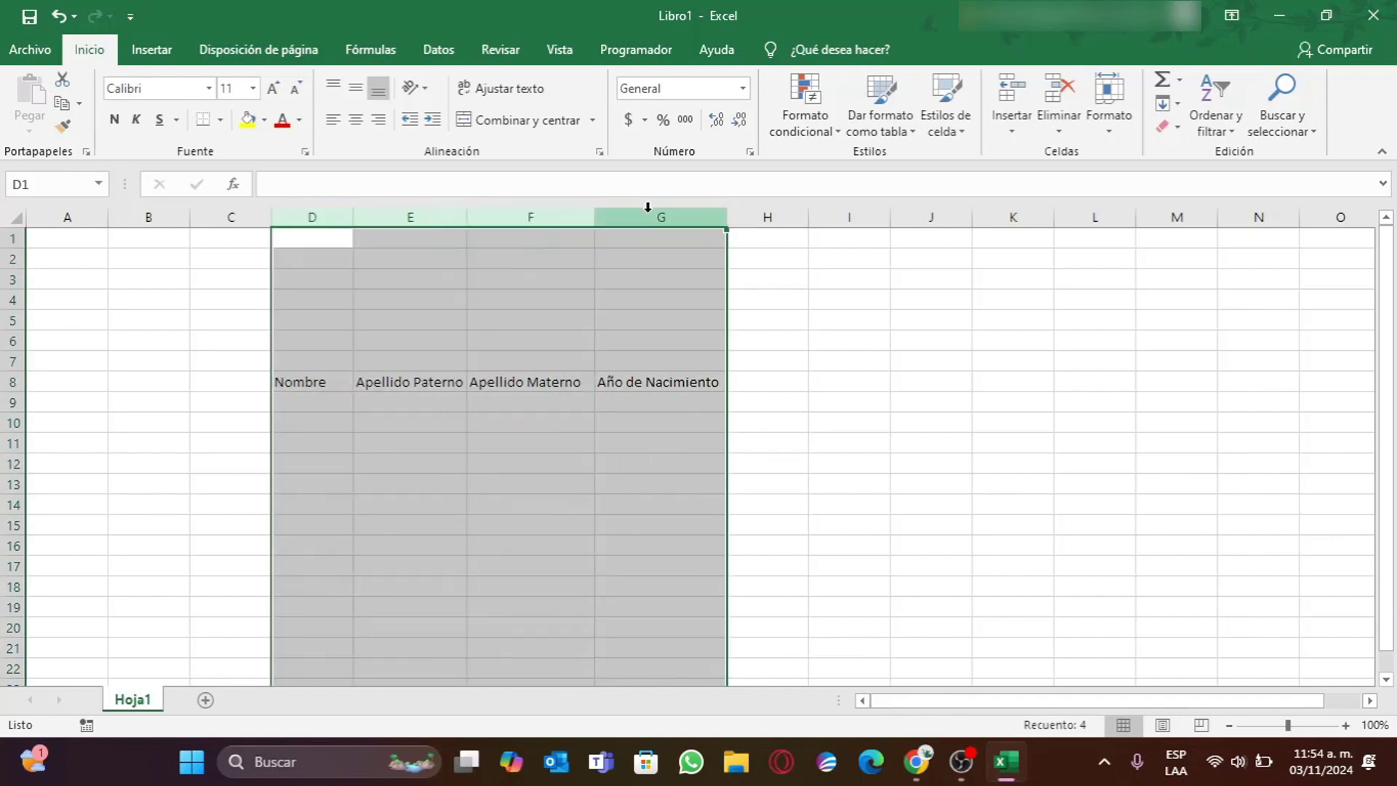
pyautogui.rightClick(652, 212)
pyautogui.click(757, 461)
pyautogui.write('10')
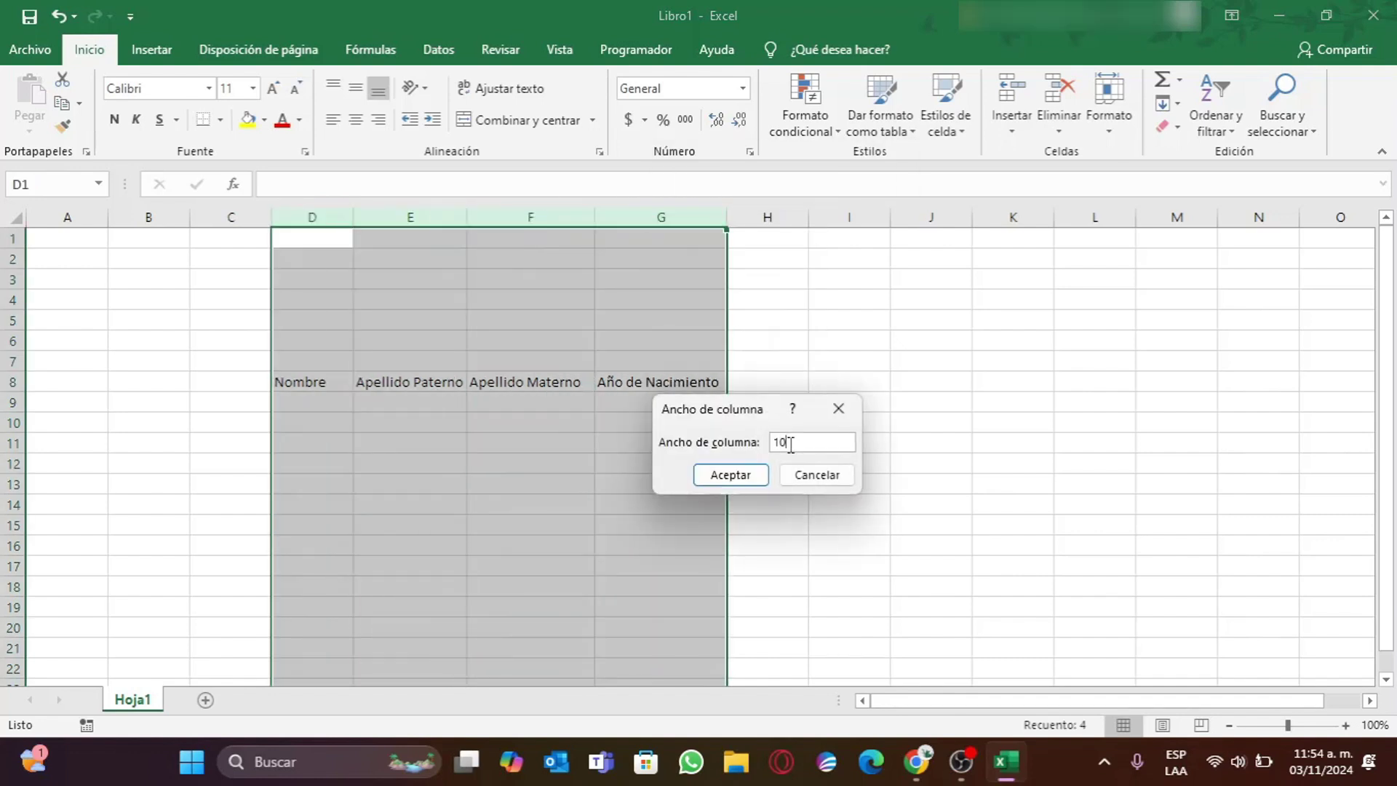
pyautogui.press('Return')
pyautogui.click(690, 447)
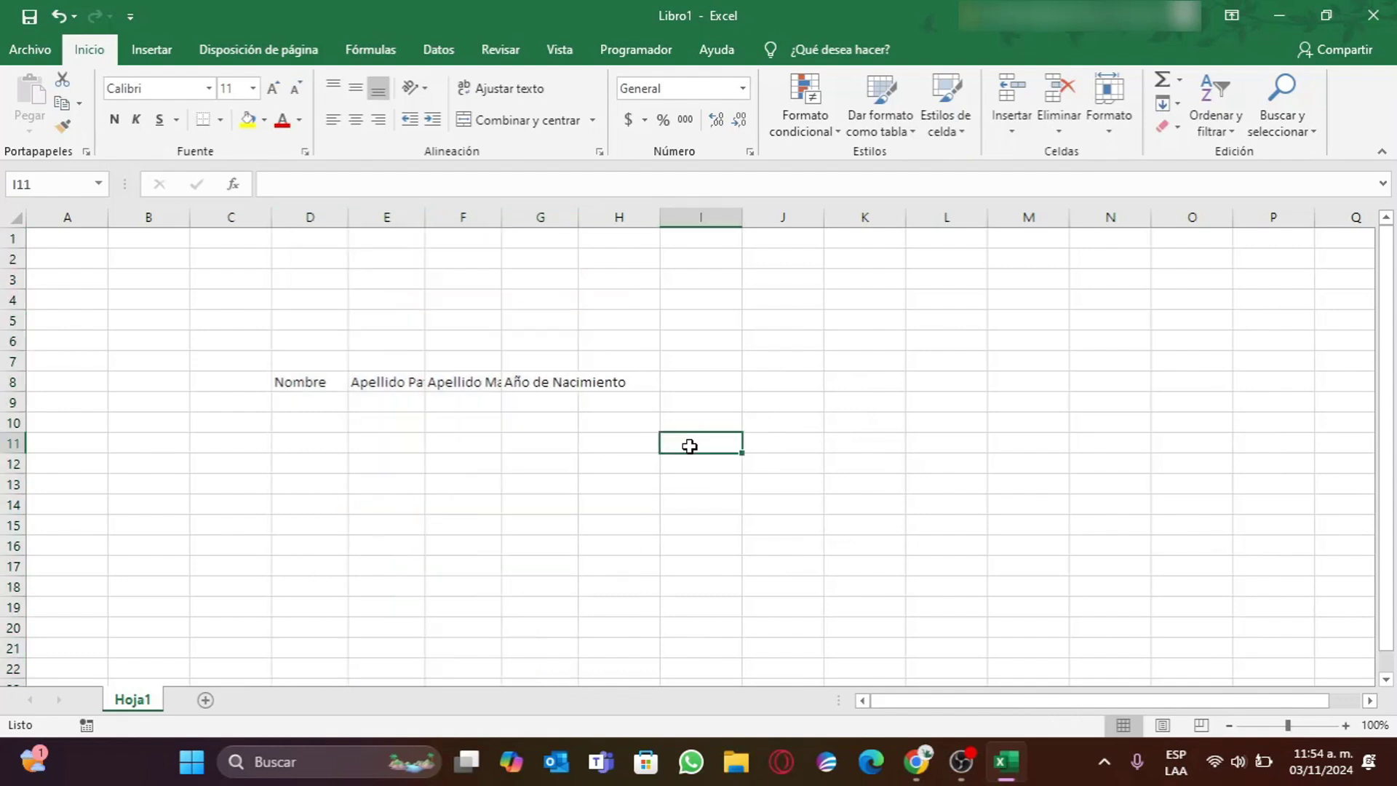
pyautogui.moveTo(287, 380); pyautogui.dragTo(655, 384)
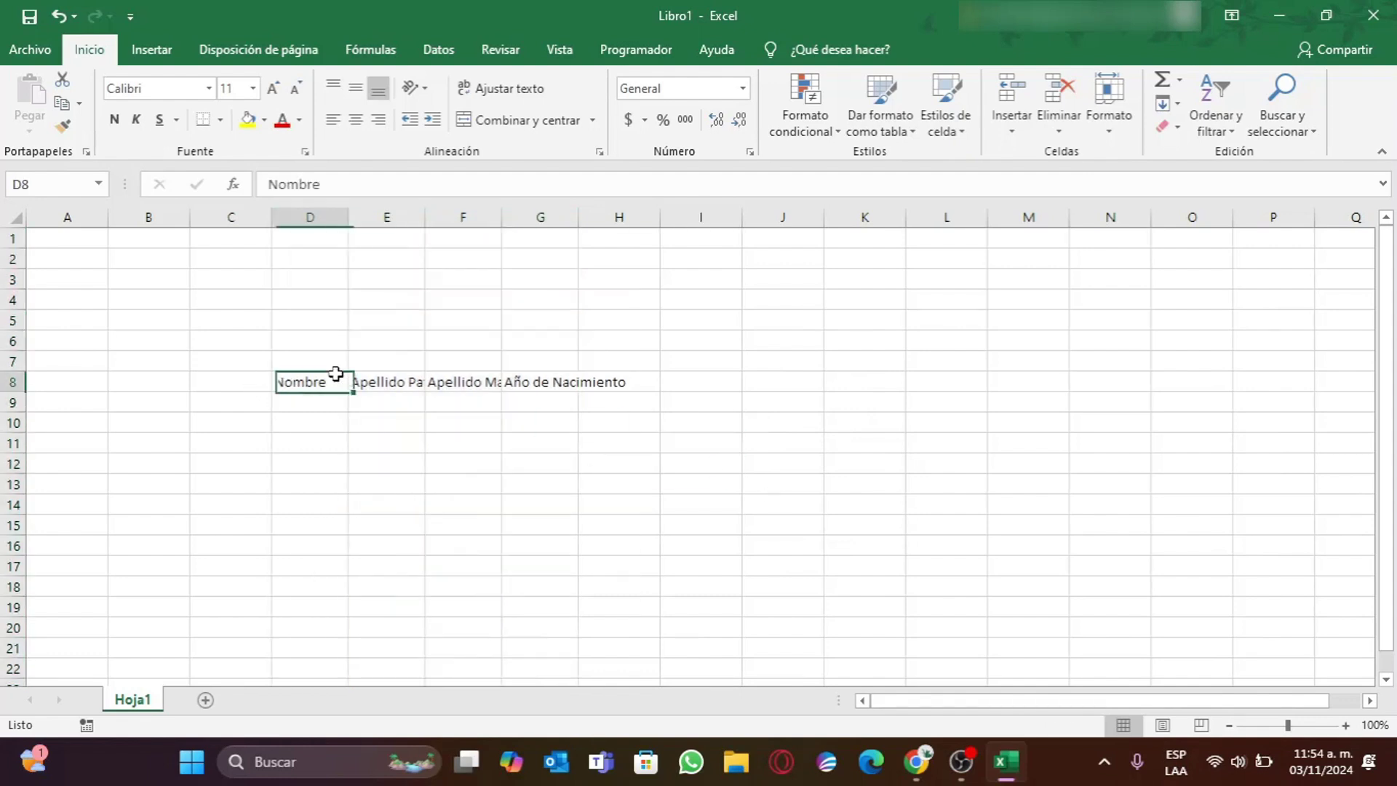
pyautogui.click(724, 486)
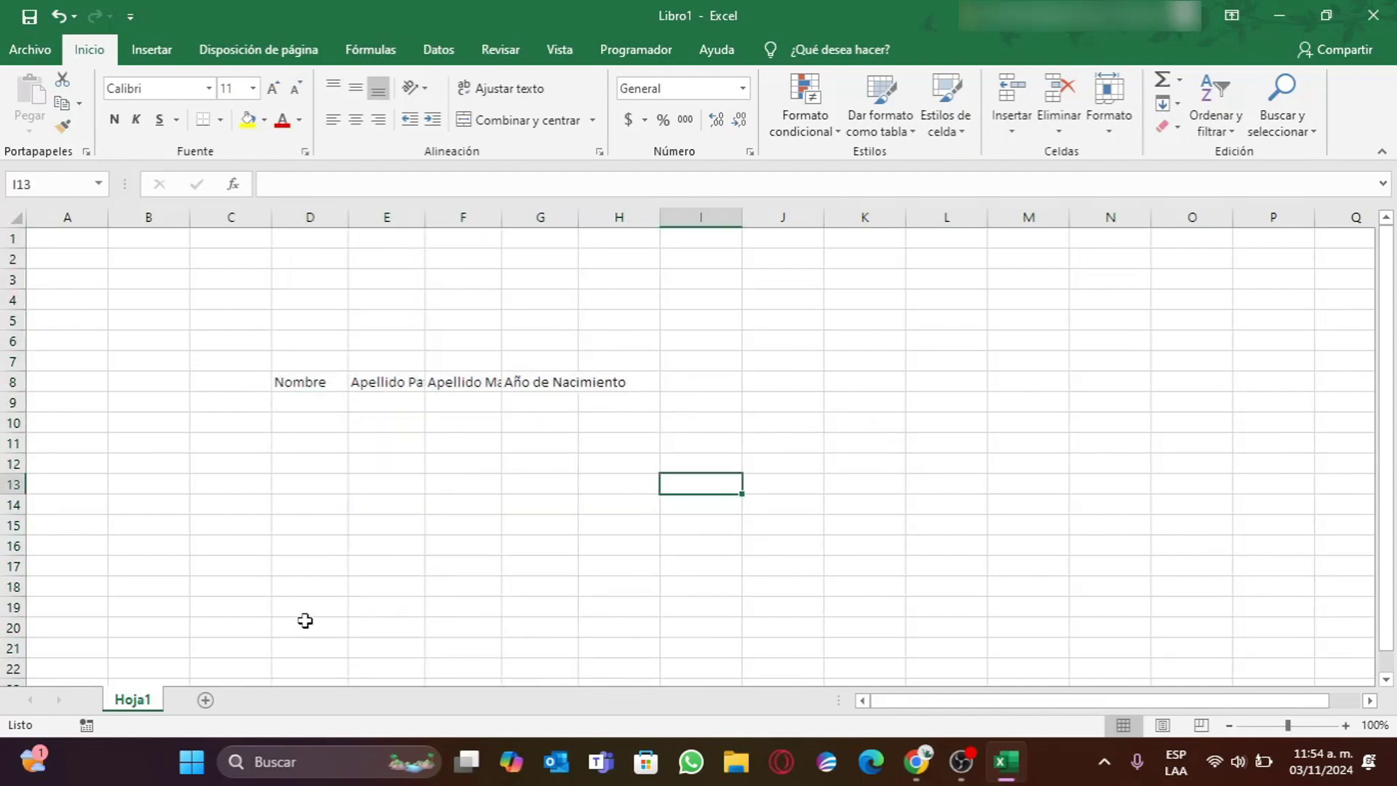
# Step: Open the Hoja1 sheet code and insert a Worksheet_SelectionChange event procedure
pyautogui.rightClick(138, 703)
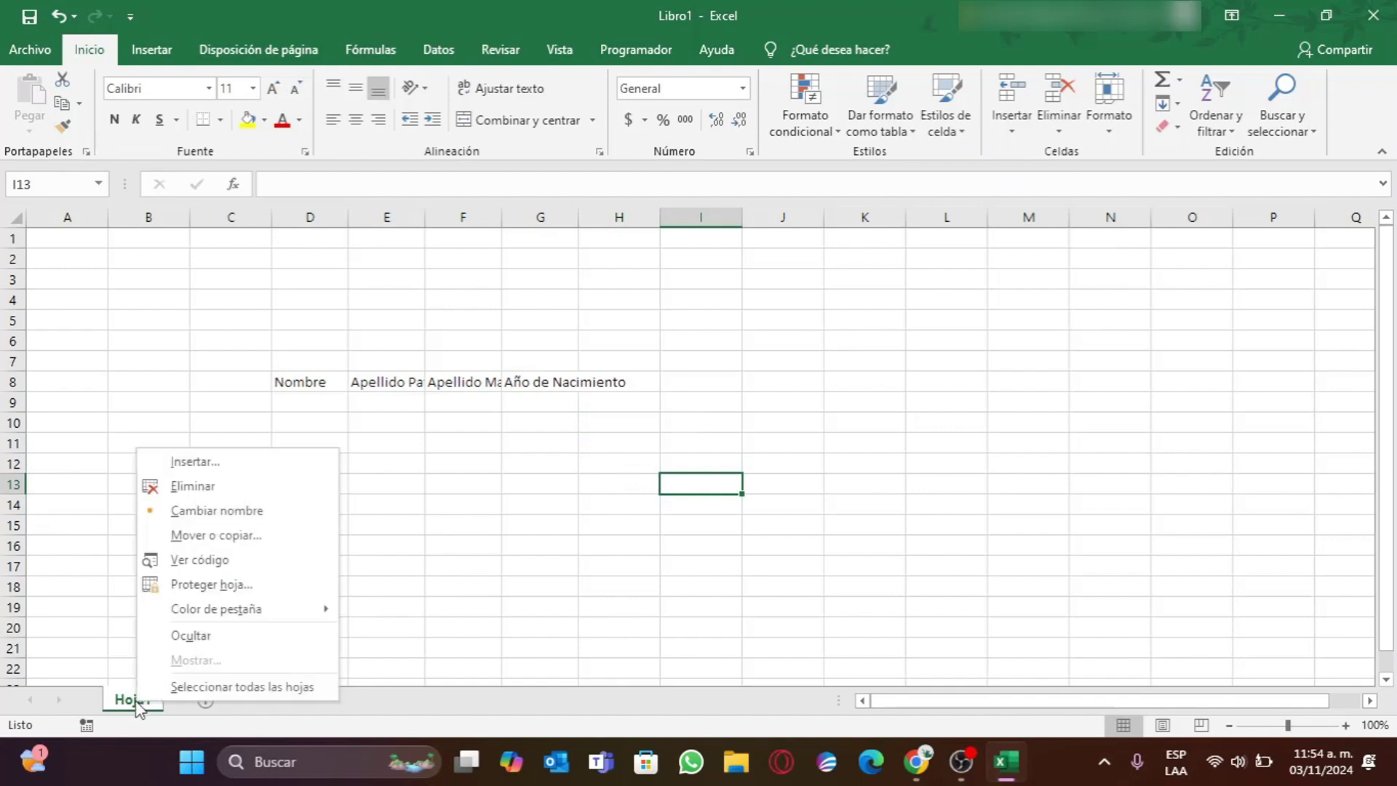
pyautogui.click(183, 567)
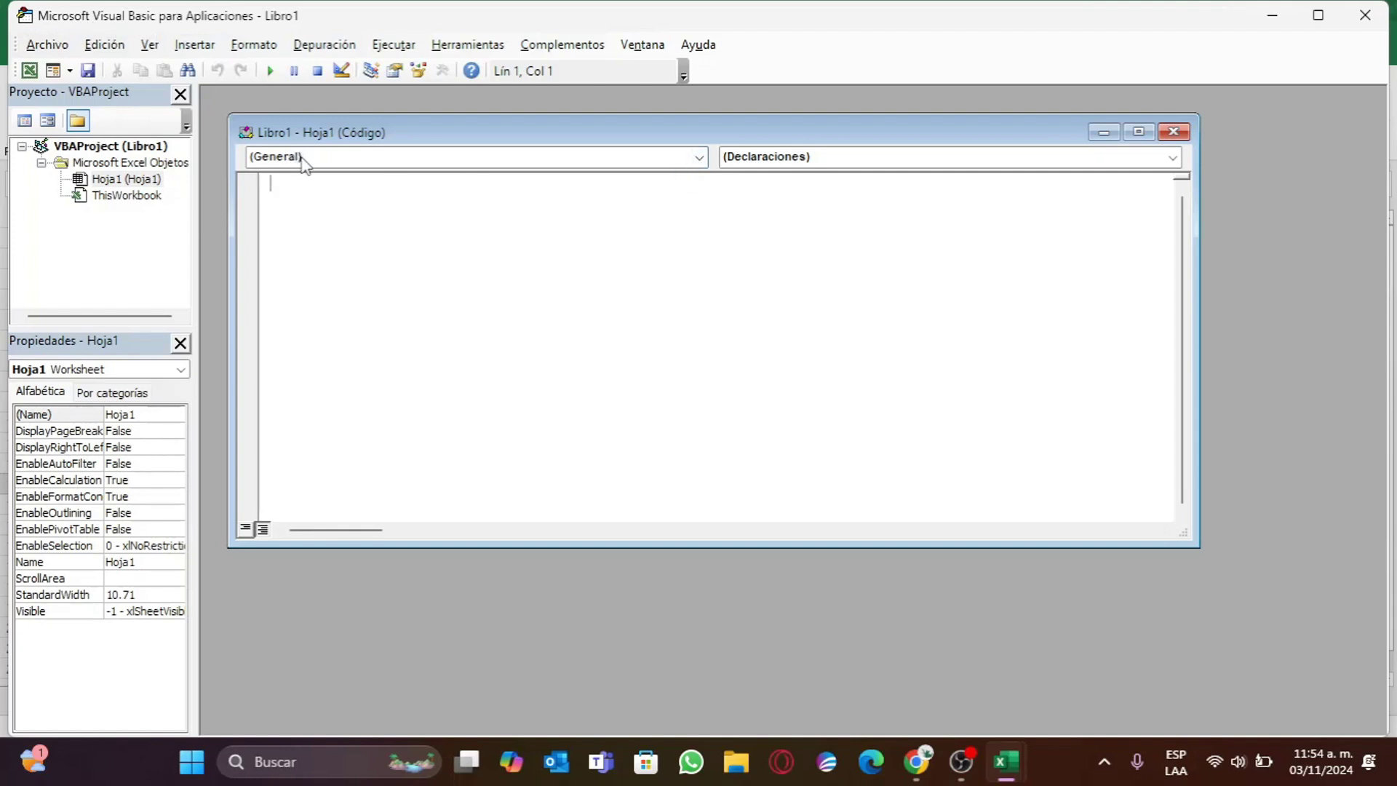
pyautogui.click(699, 158)
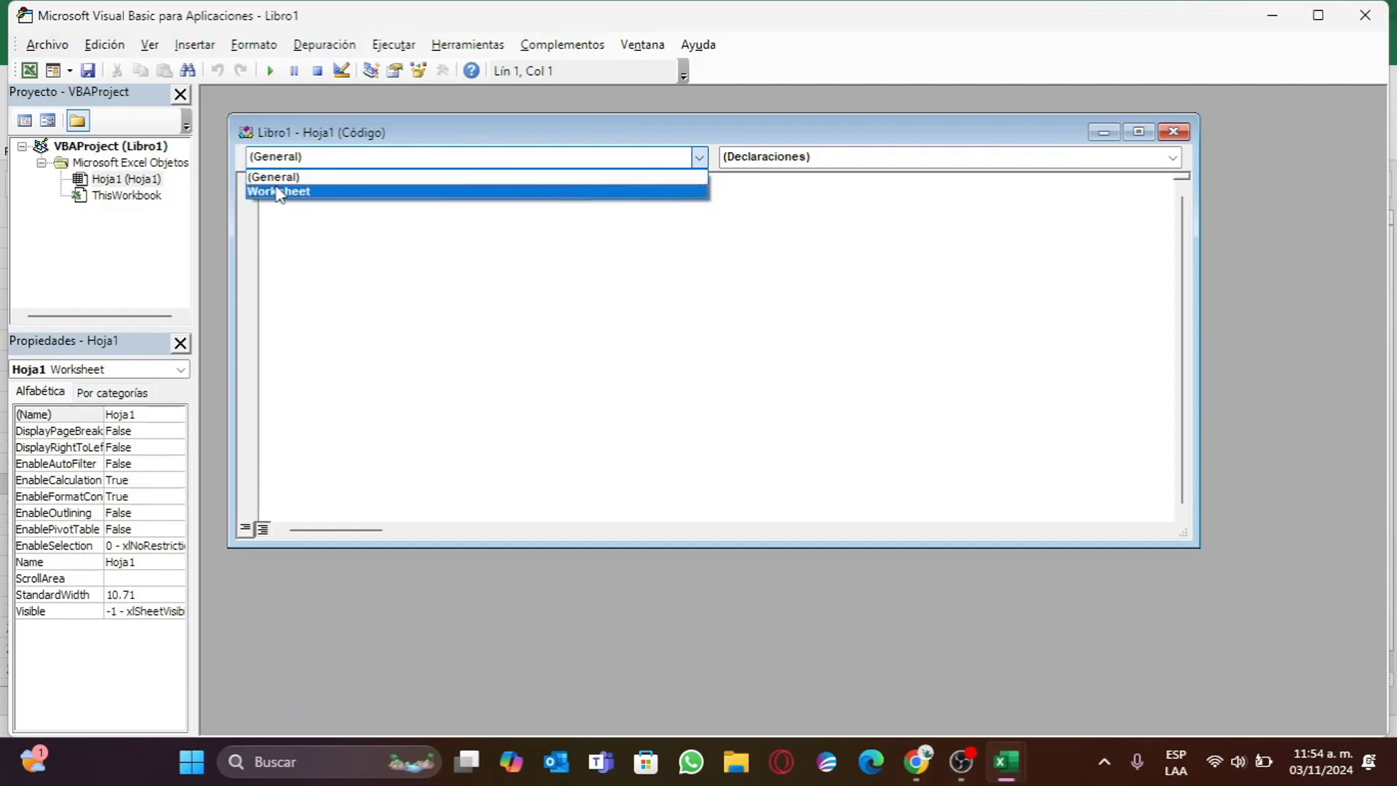
pyautogui.click(279, 191)
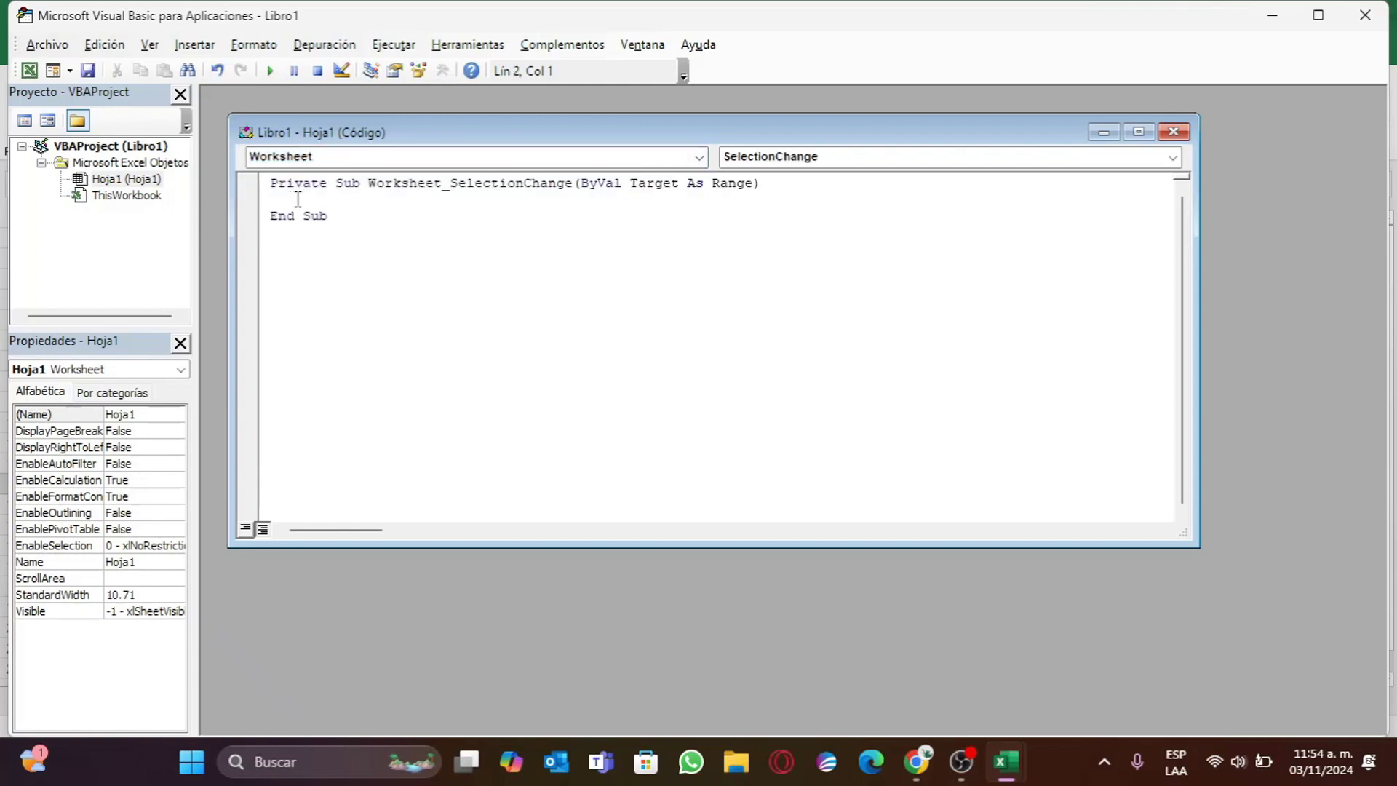
# Step: Write Cells.EntireColumn.AutoFit inside the SelectionChange procedure
pyautogui.press('Return')
pyautogui.press('Return')
pyautogui.write('Ce')
pyautogui.write('lls.')
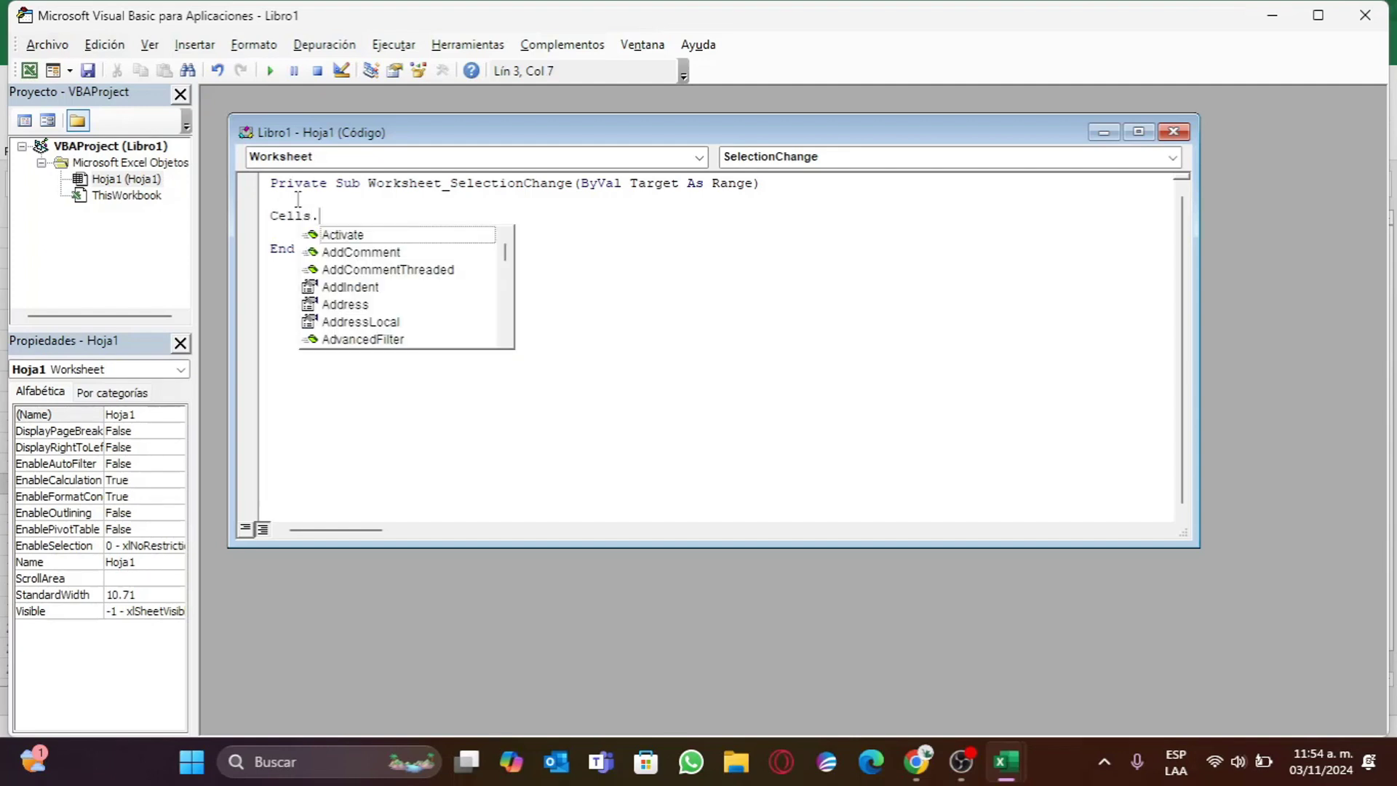
pyautogui.write('Ent')
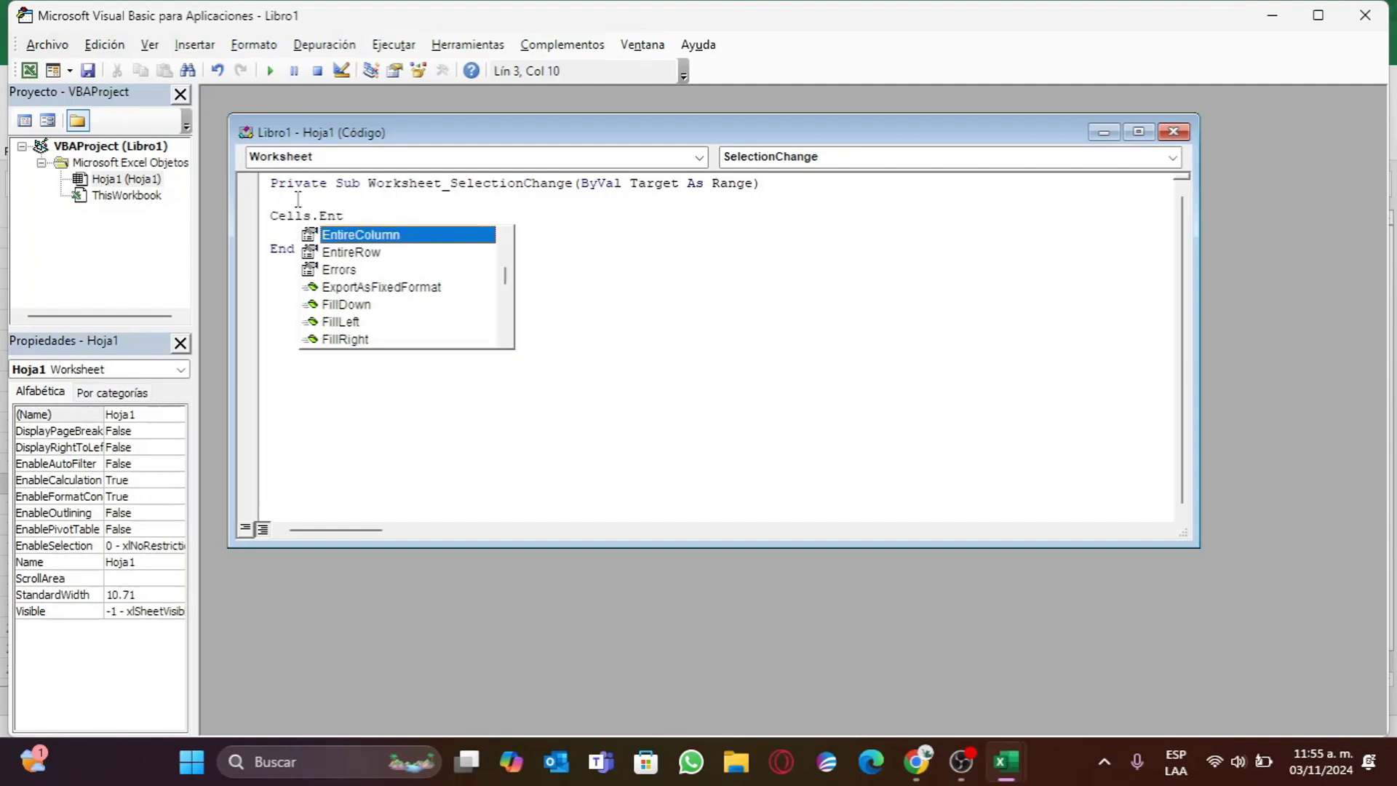
pyautogui.write('irecolum')
pyautogui.write('m.Aut')
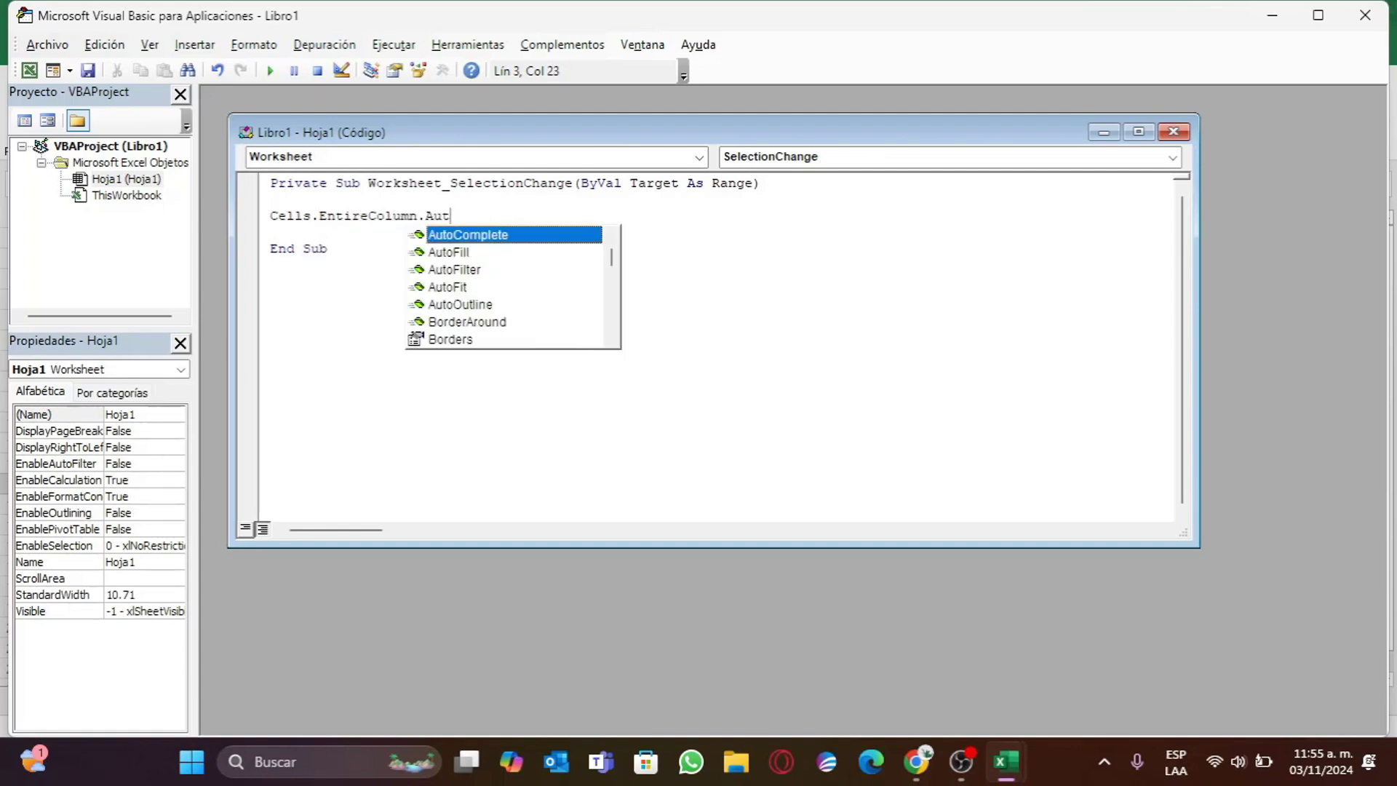
pyautogui.write('ofit')
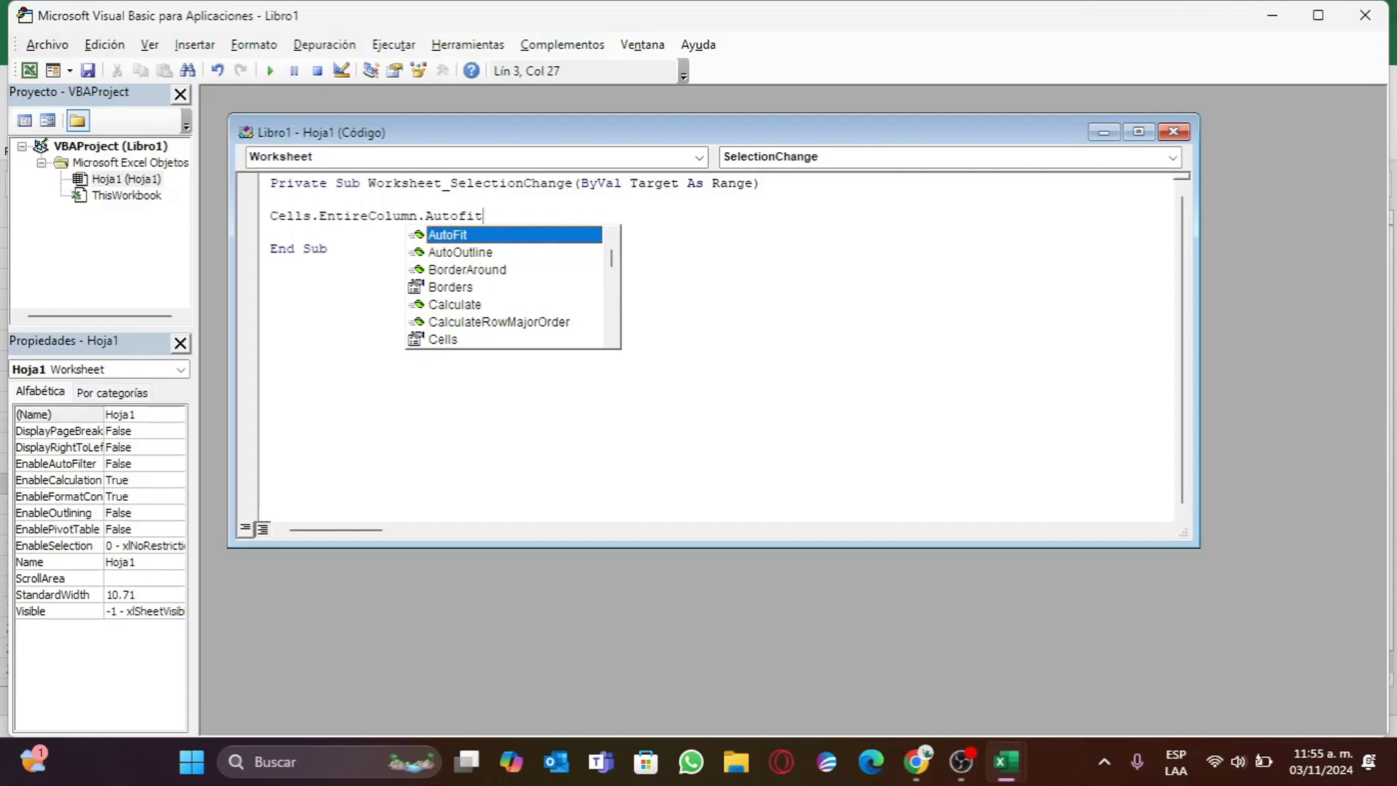
pyautogui.click(841, 252)
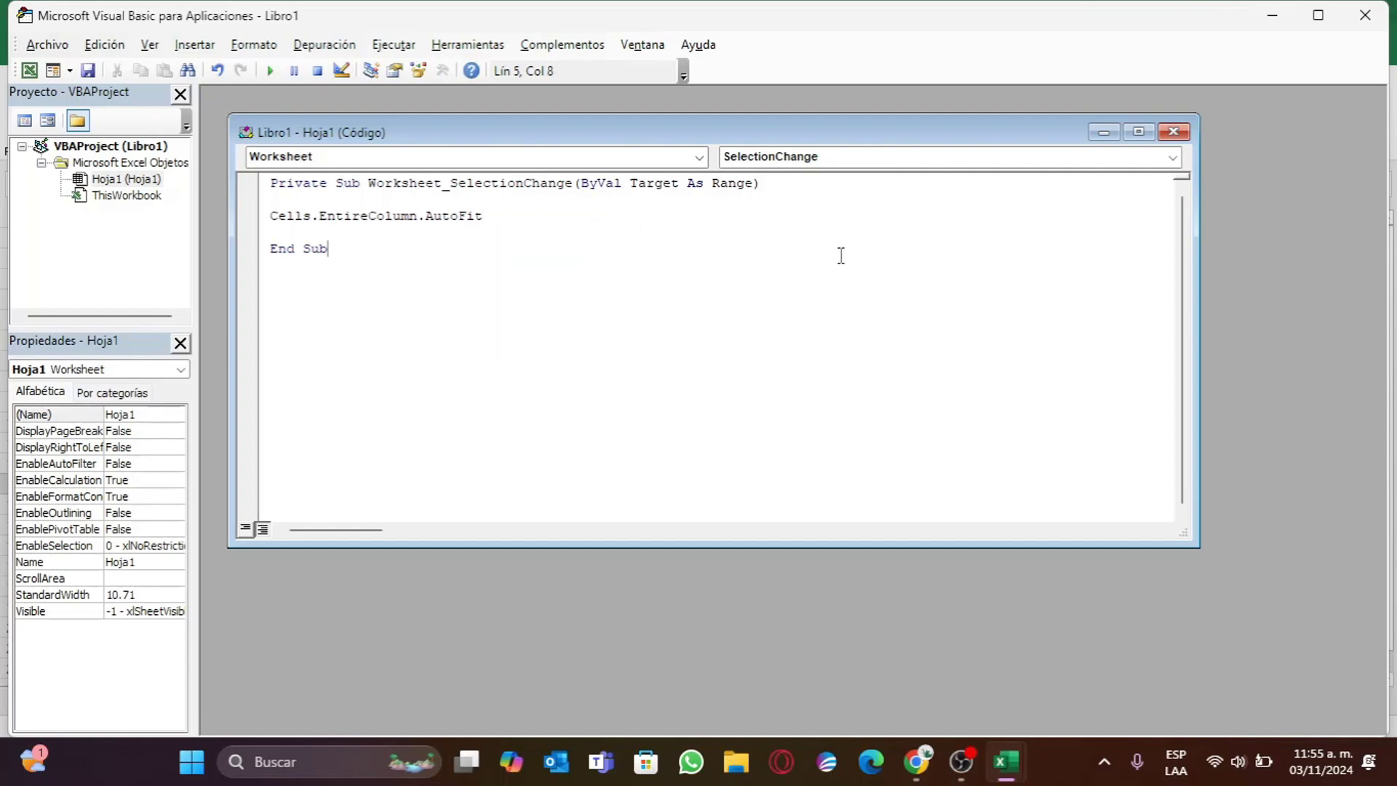
pyautogui.click(500, 206)
# Step: Close the VBA editor and select columns D, E, F and G to auto-fit their headers
pyautogui.click(1366, 15)
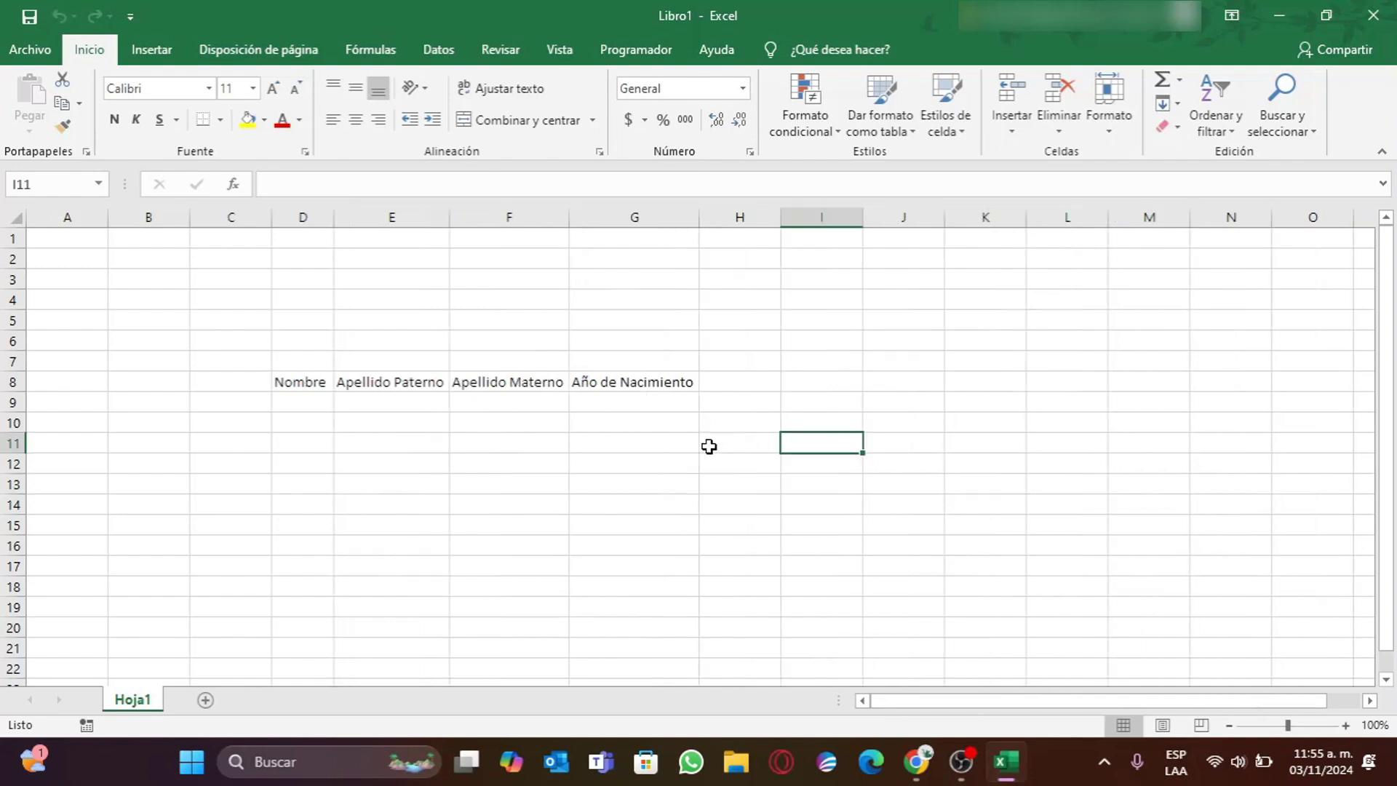
pyautogui.click(301, 211)
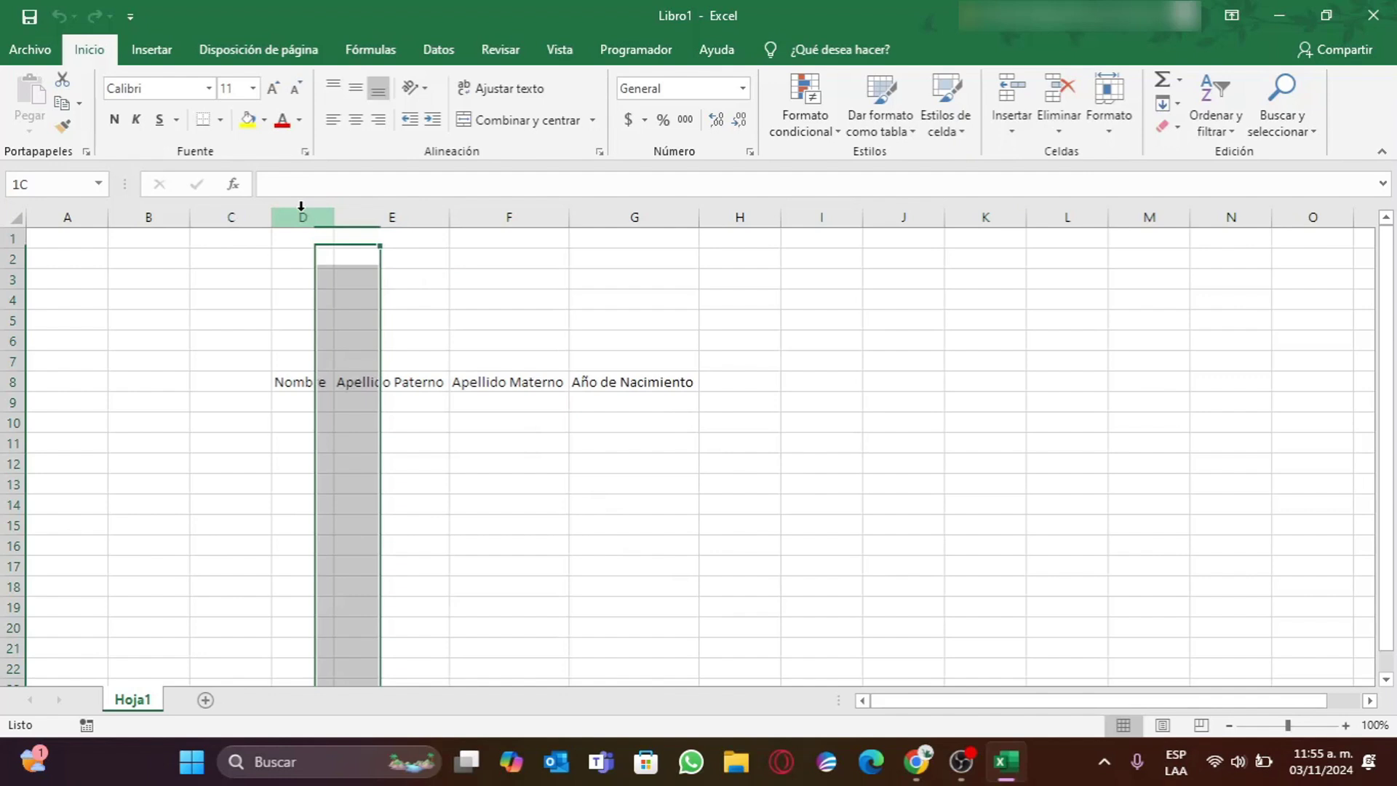
pyautogui.click(410, 207)
pyautogui.click(528, 212)
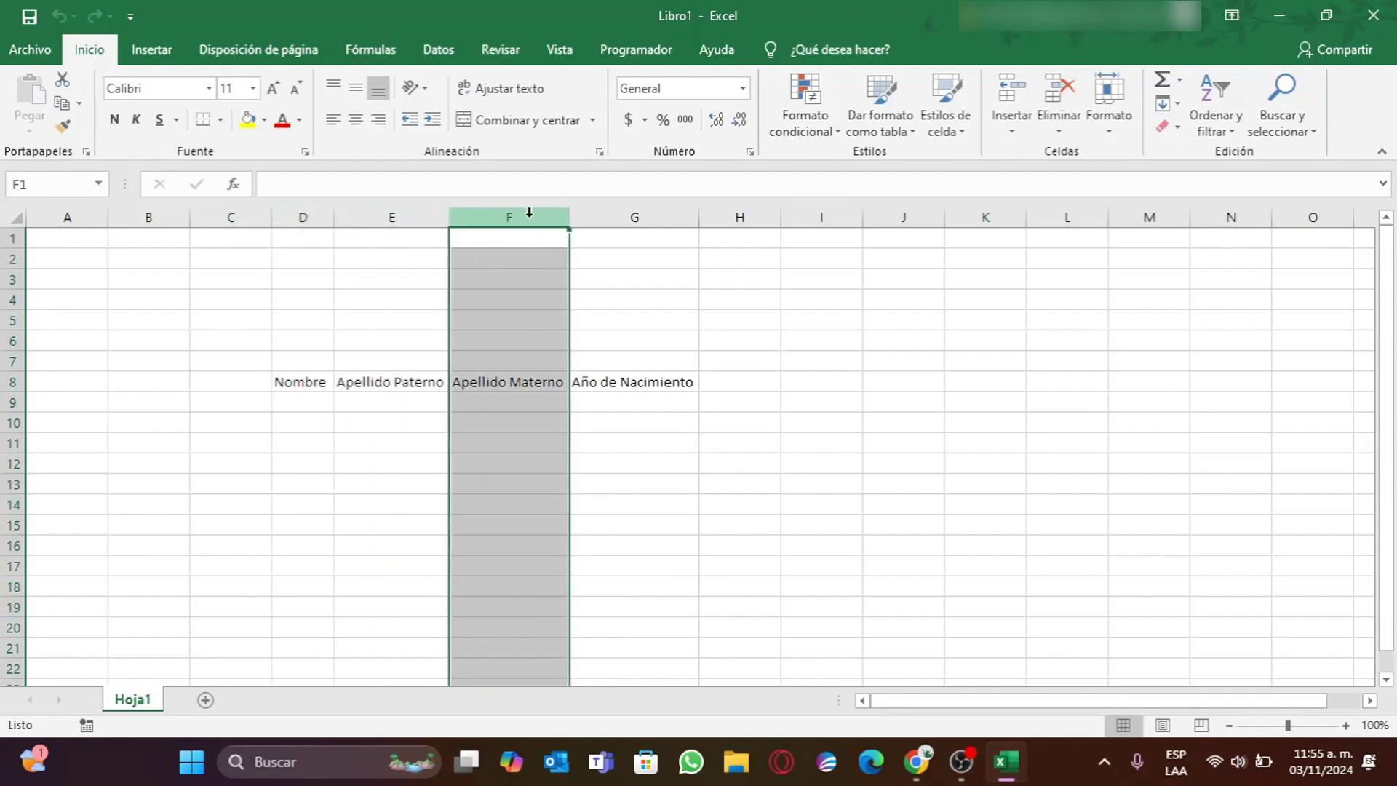
pyautogui.click(634, 215)
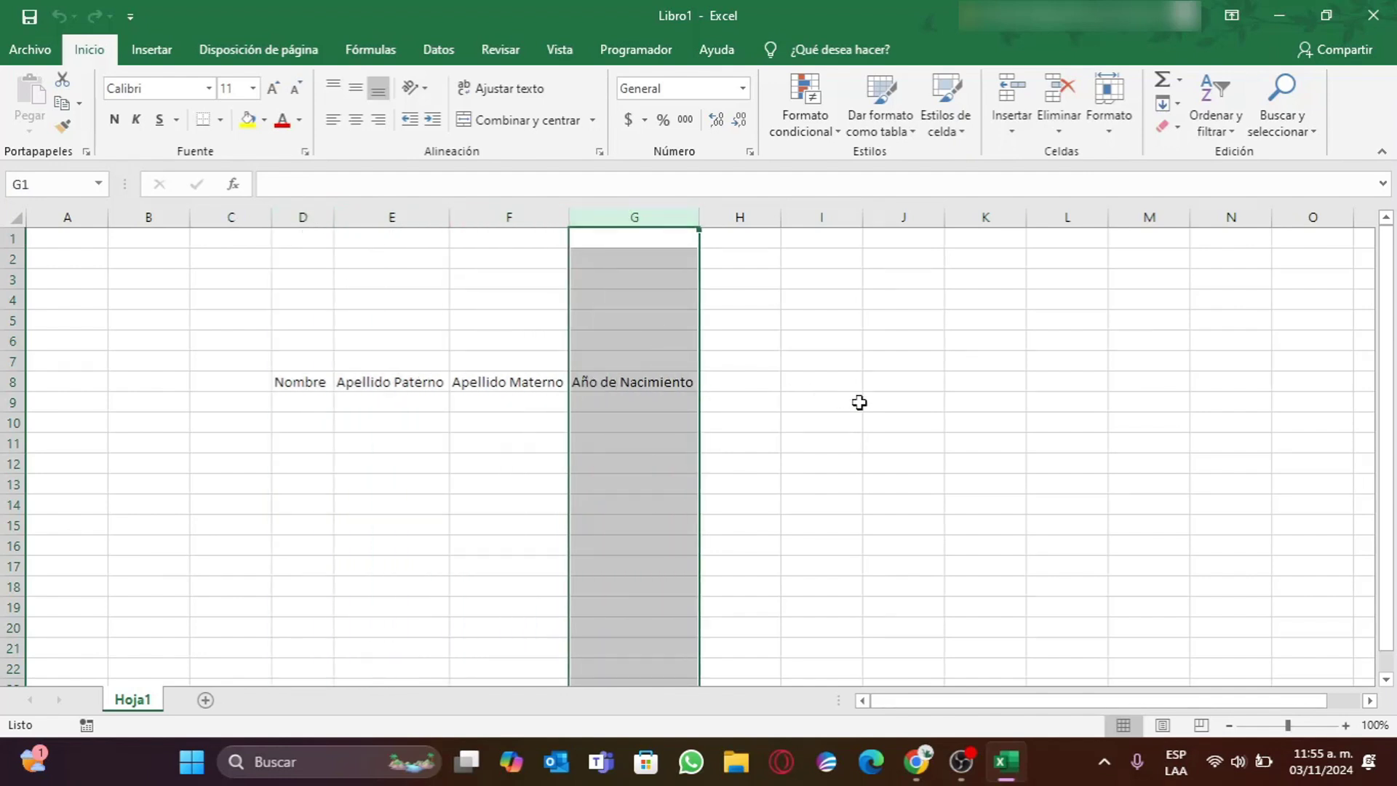
pyautogui.click(757, 447)
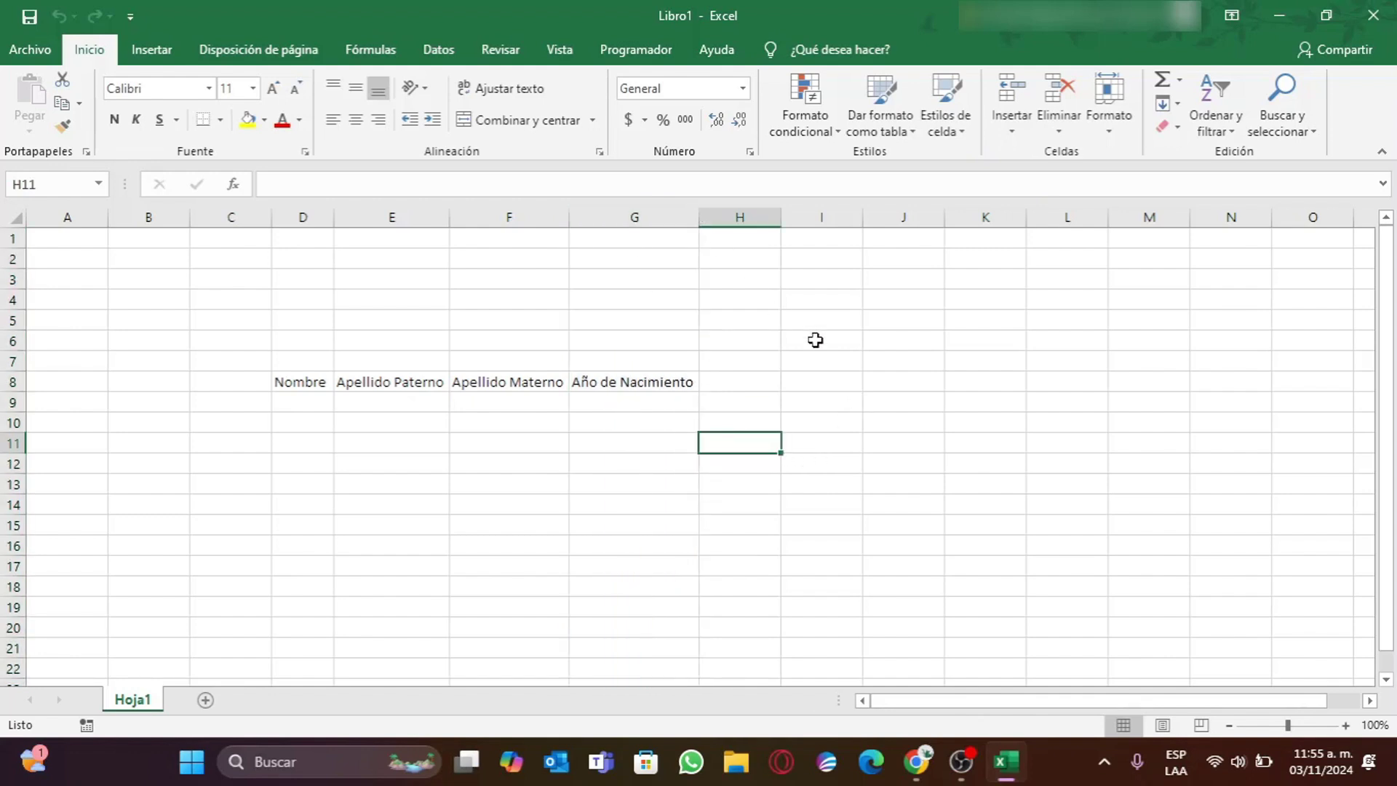
pyautogui.click(830, 380)
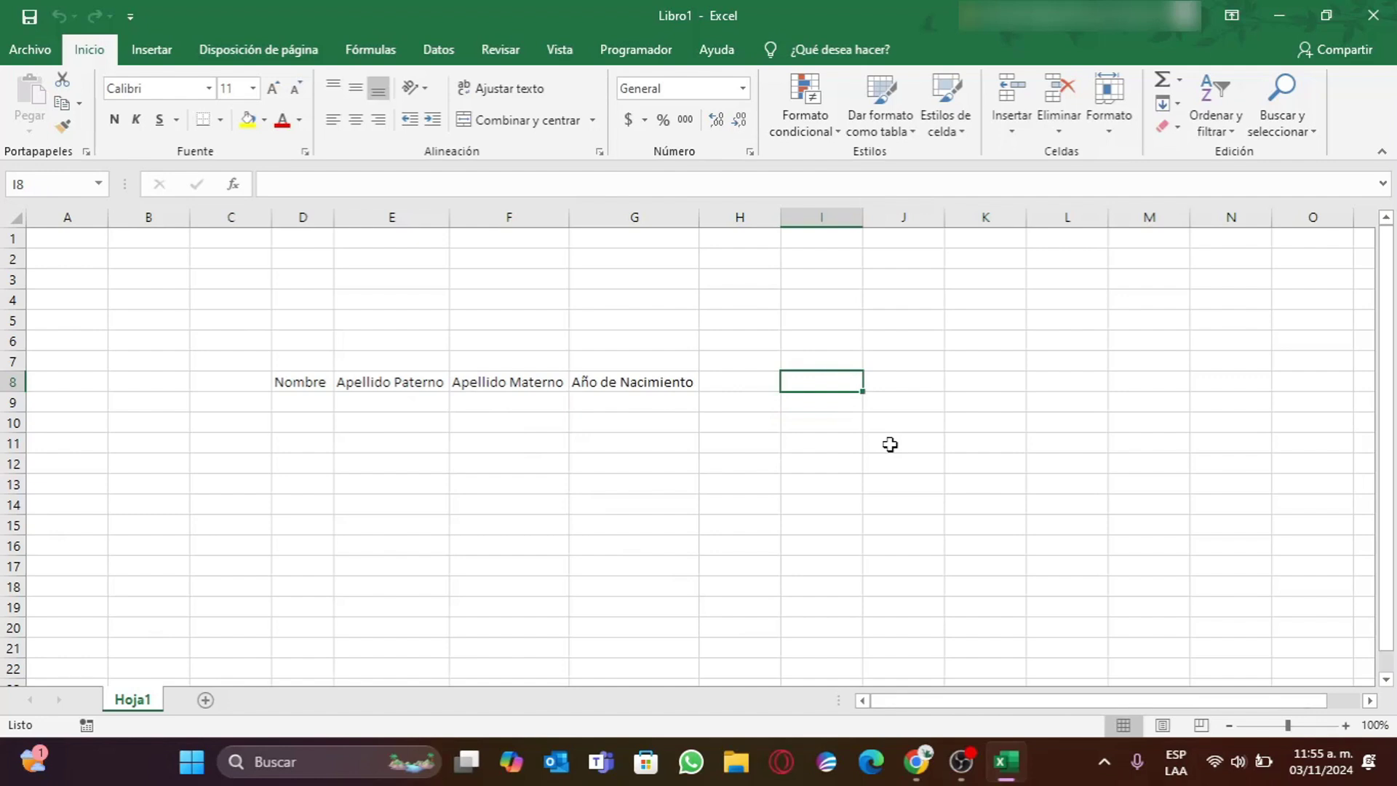
# Step: Enter the headers Conductor in I8 and Unidad Móvil in J8
pyautogui.write('Cond')
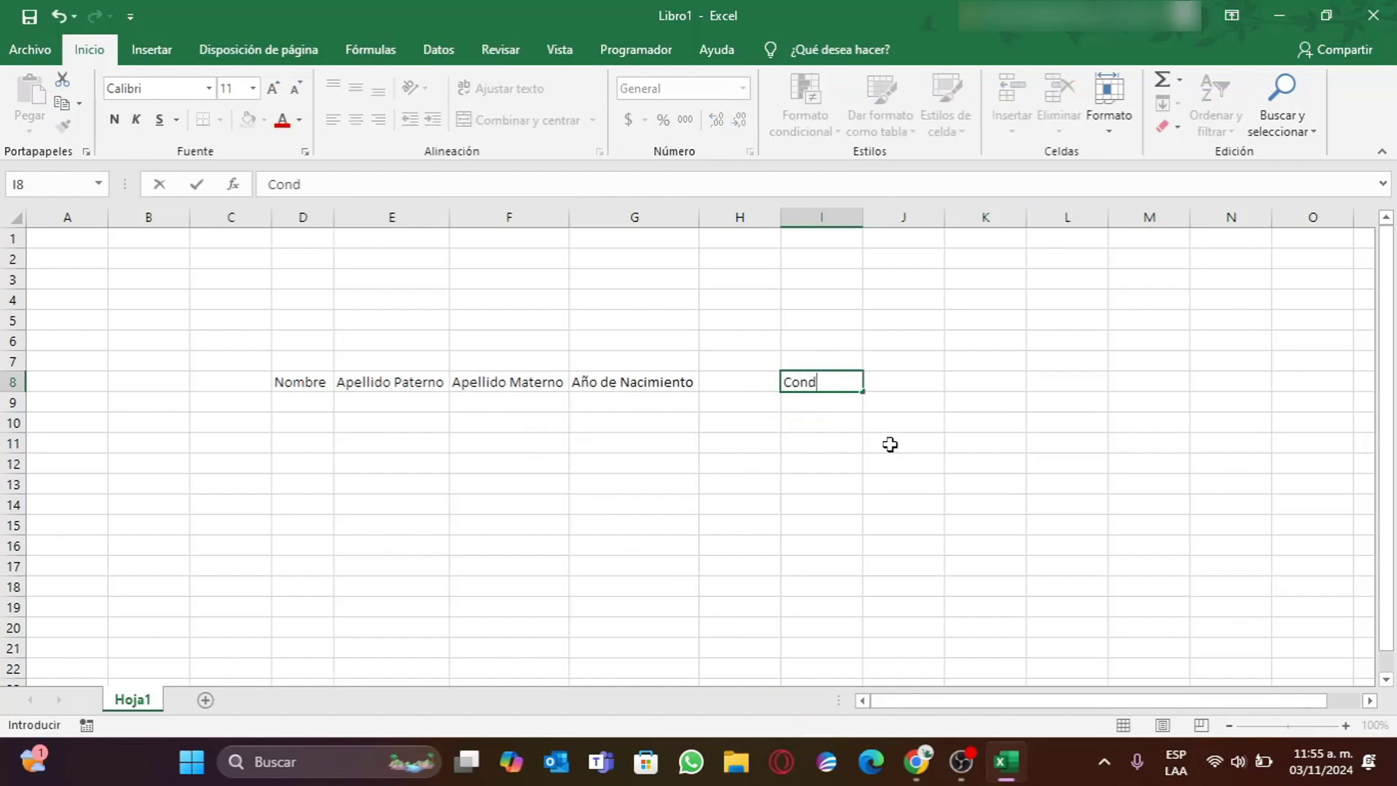
pyautogui.write('uctor')
pyautogui.press('Tab')
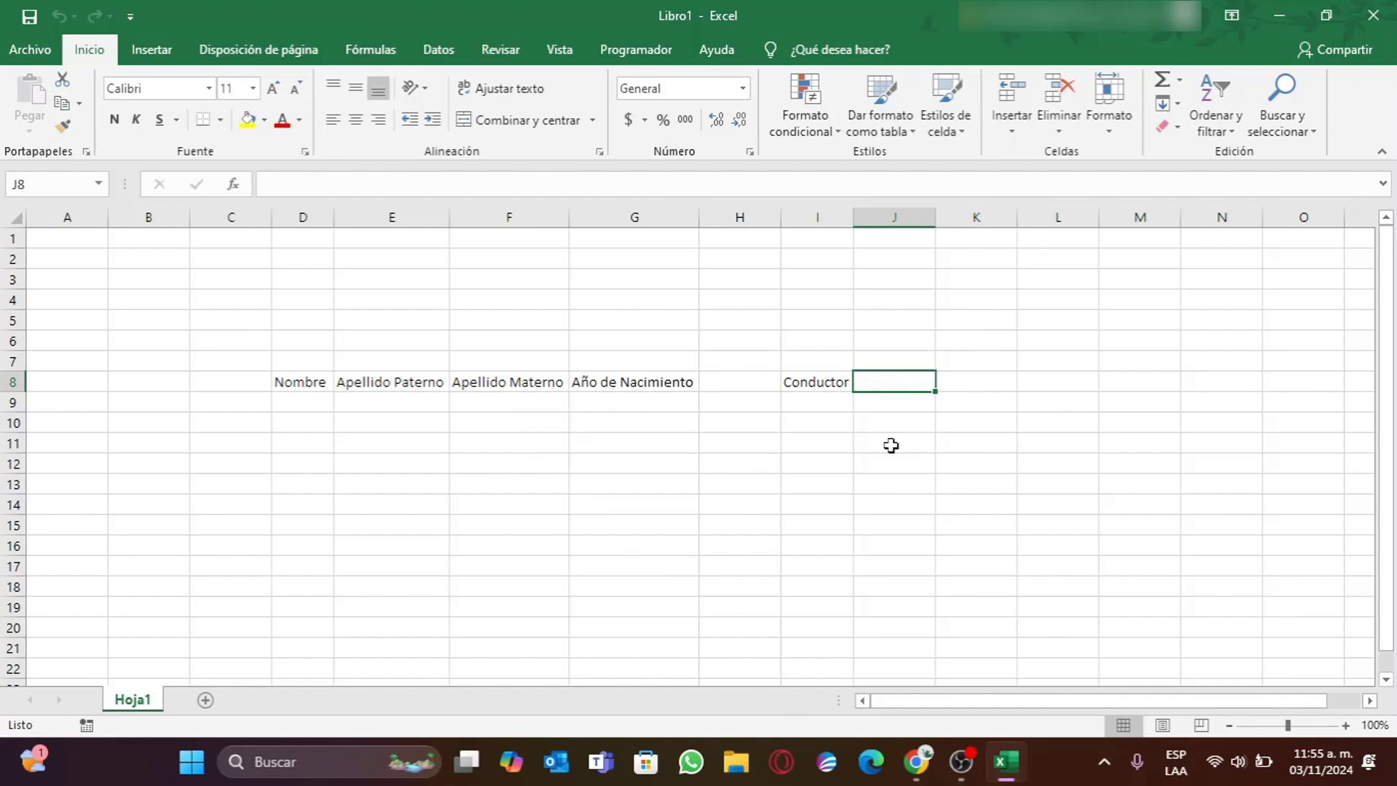
pyautogui.write('Unida')
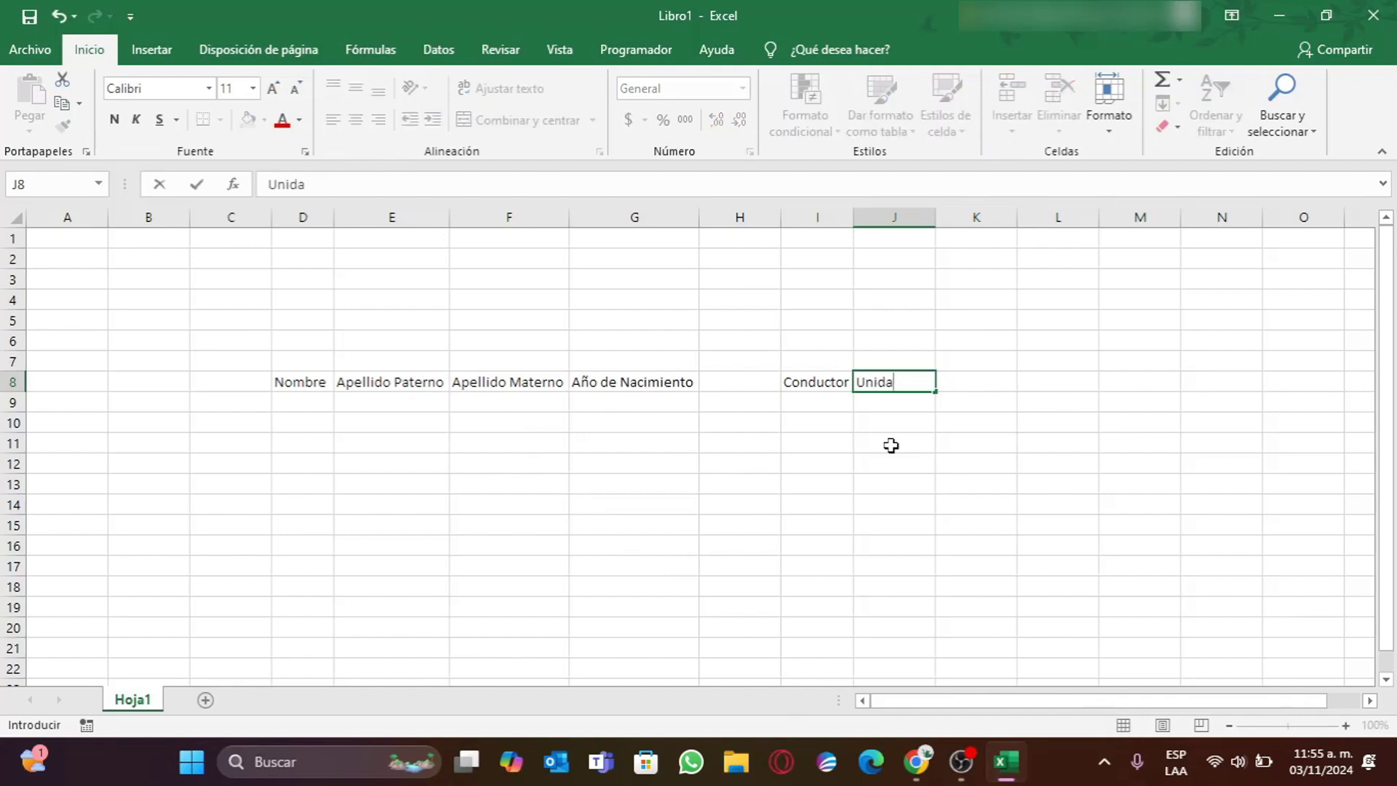
pyautogui.write('d Mó')
pyautogui.write('vil')
pyautogui.press('Tab')
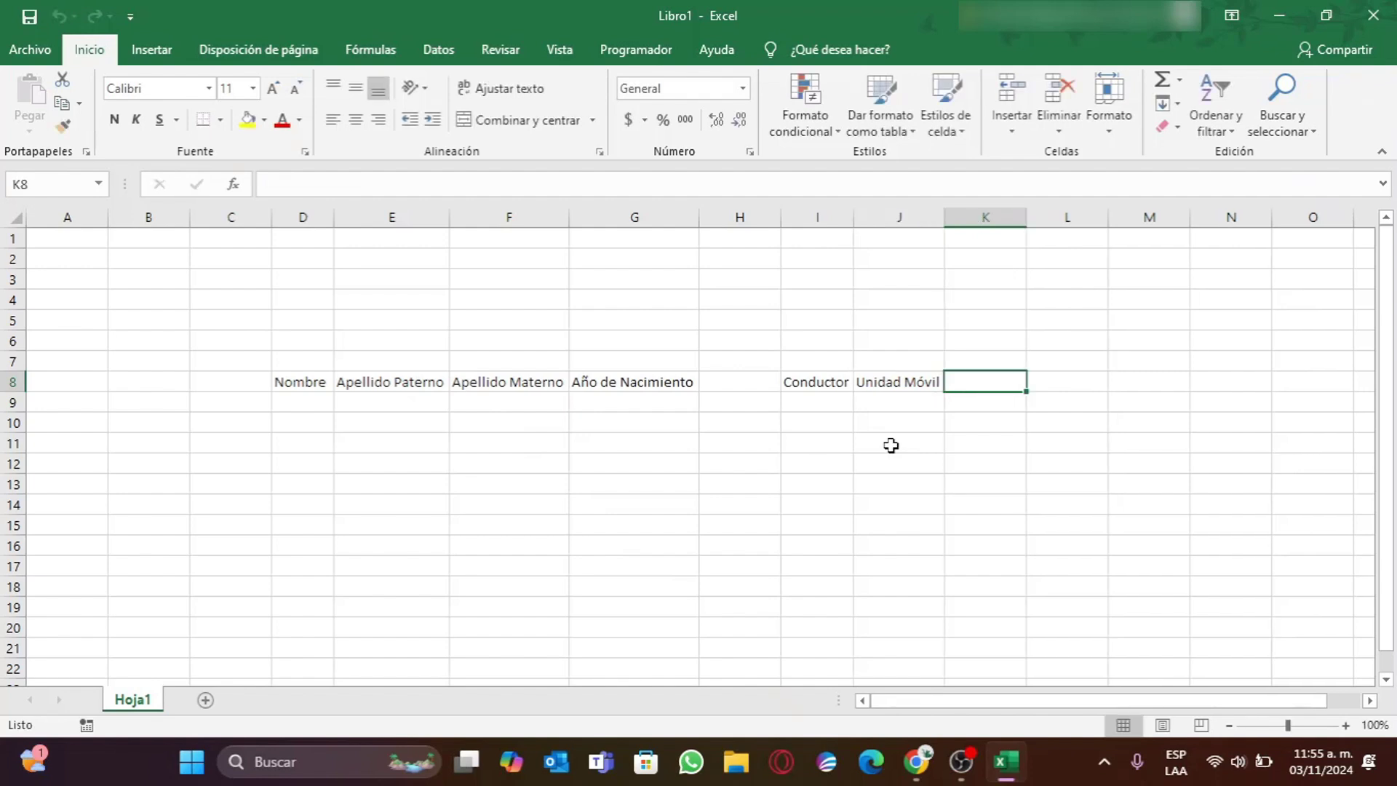
# Step: Enter the headers Características in K8 and Herramientas Manuales in L8
pyautogui.write('Cara')
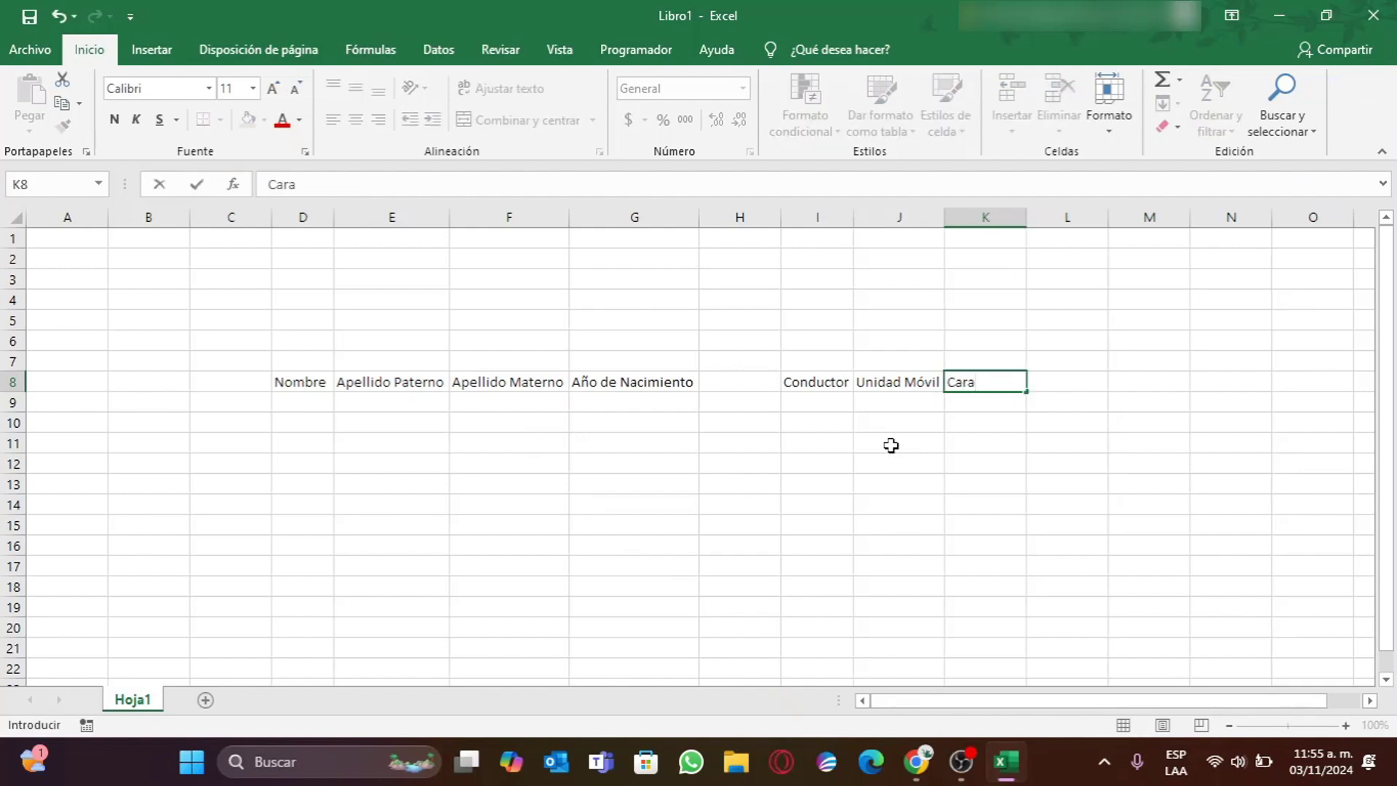
pyautogui.write('cterís')
pyautogui.write('ticas')
pyautogui.press('Tab')
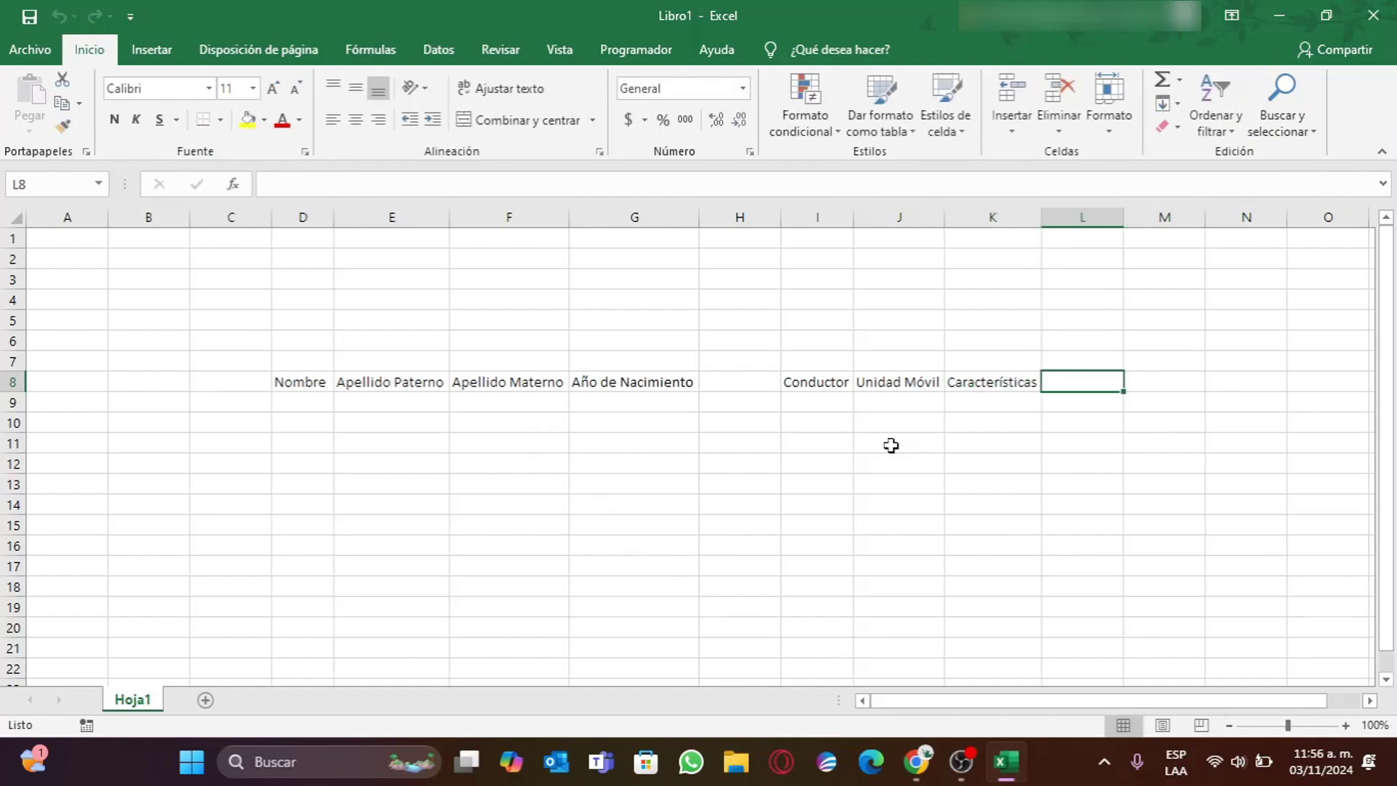
pyautogui.write('Herr')
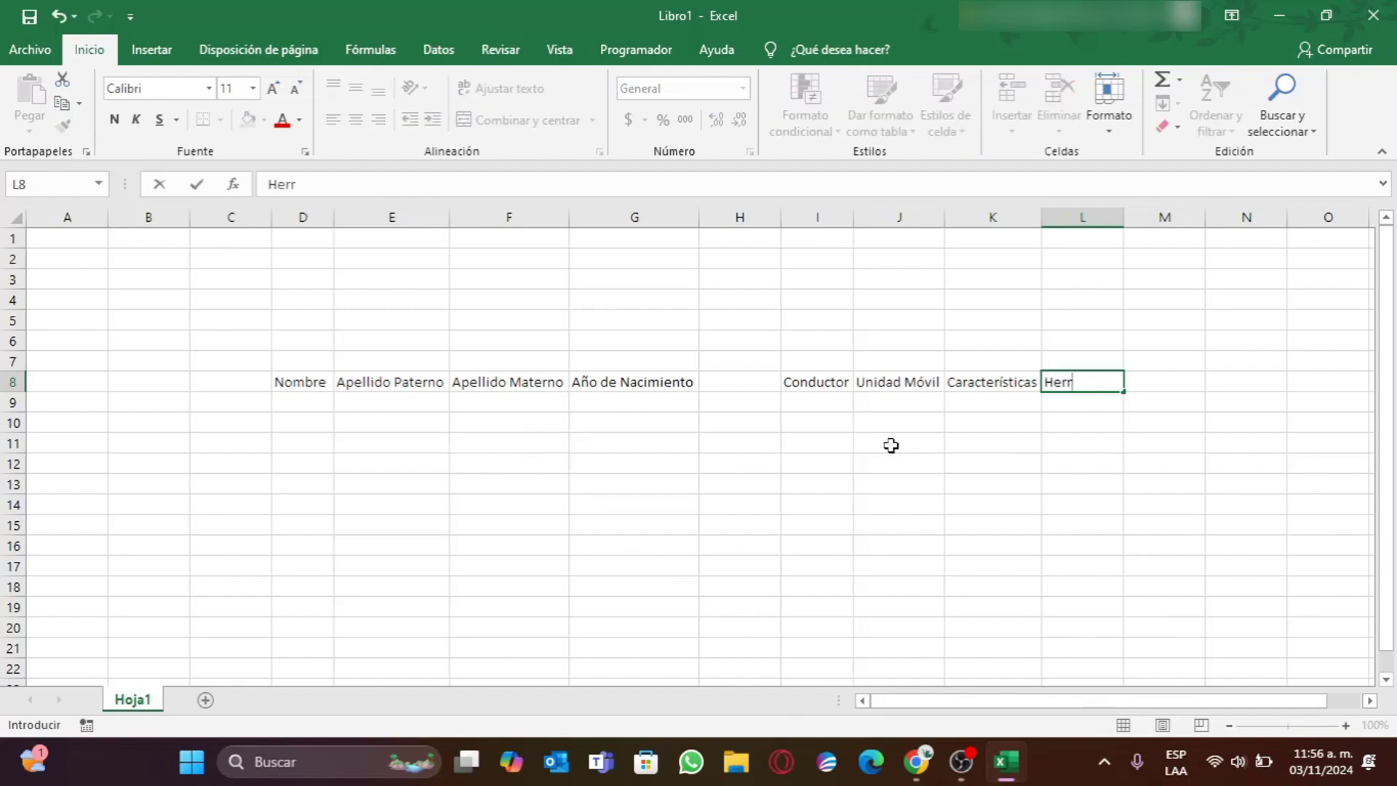
pyautogui.write('amie')
pyautogui.press('BackSpace')
pyautogui.write('e')
pyautogui.write('ntas Manuales')
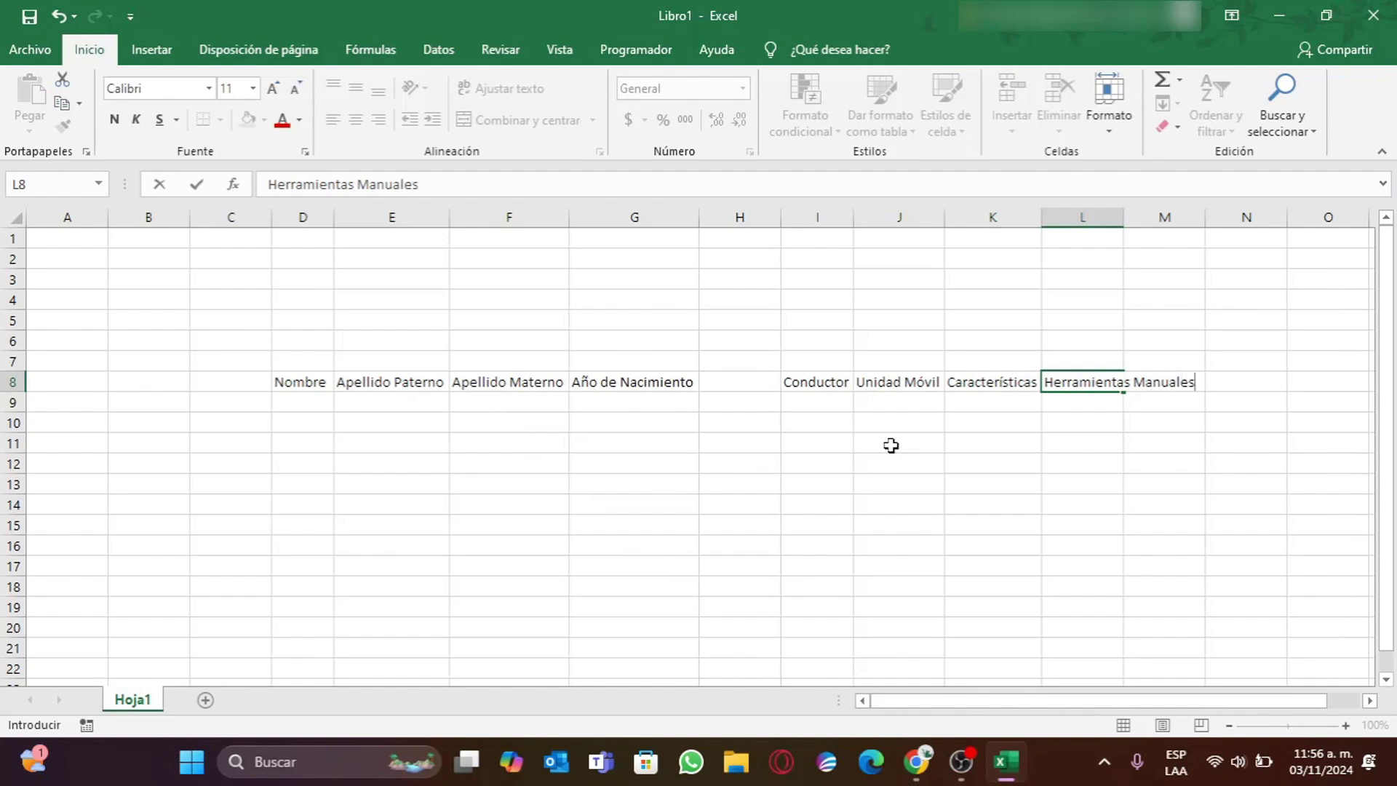
pyautogui.press('Tab')
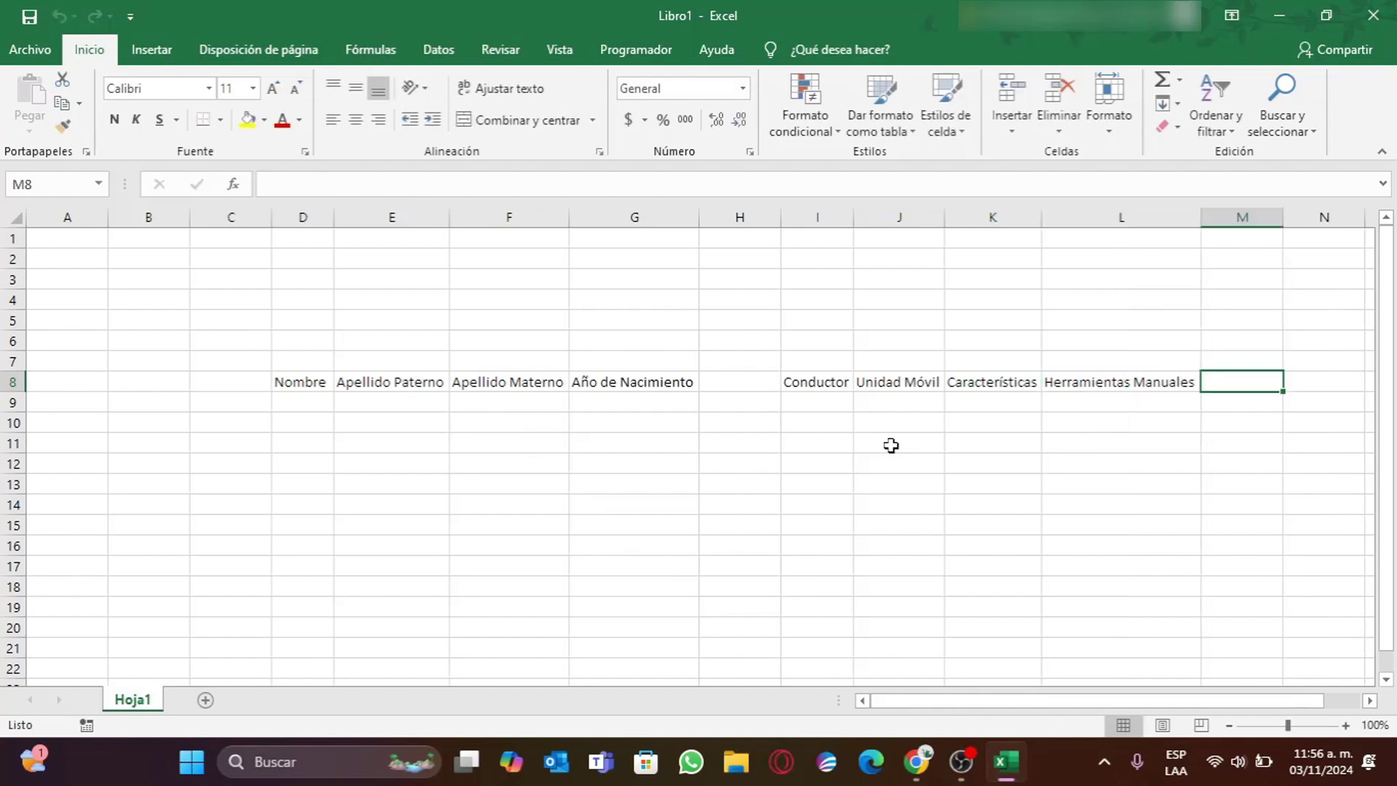